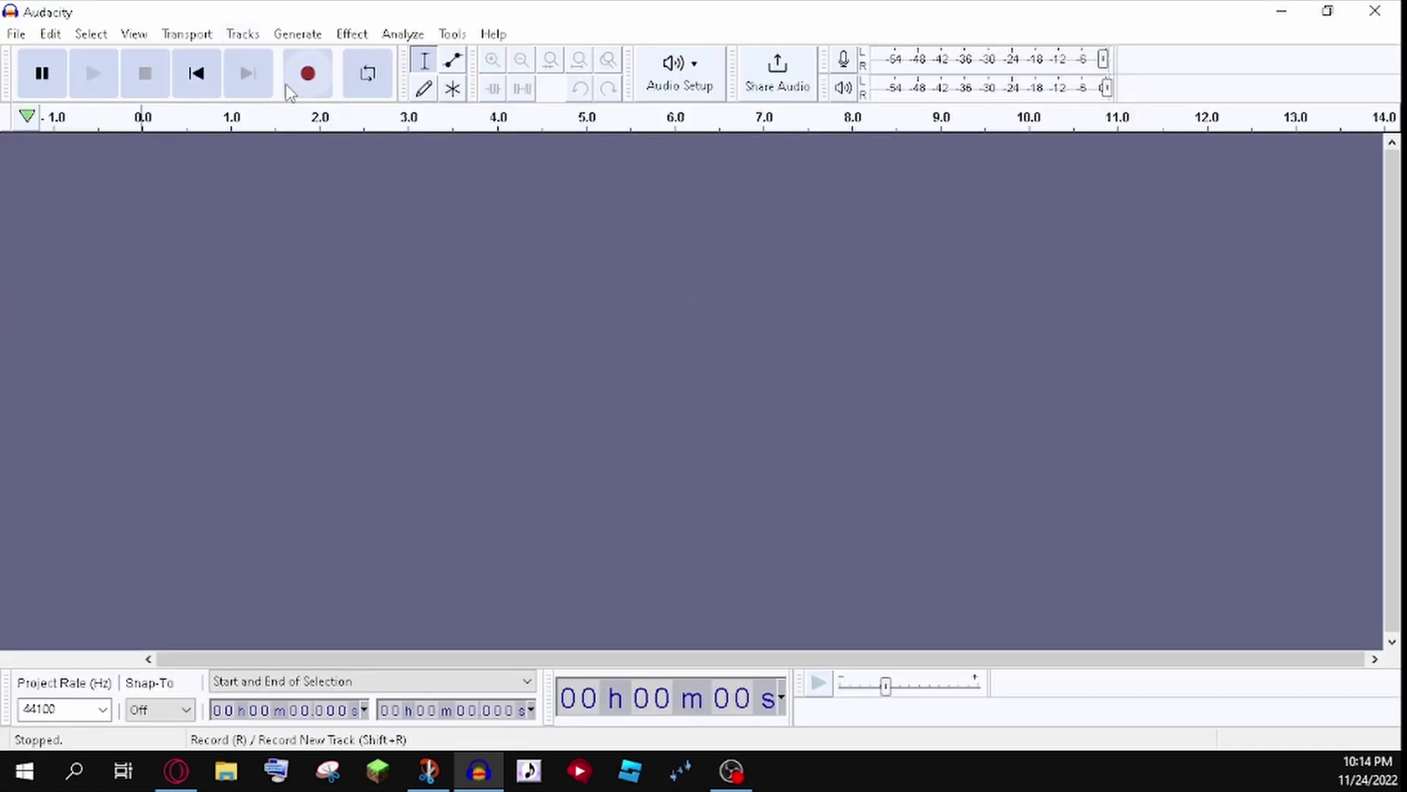
- Record about ten seconds of the sung vowels a-e-i-o-u onto Audio 1 in Audacity
{"action": "left_click", "coordinate": [226, 769]}
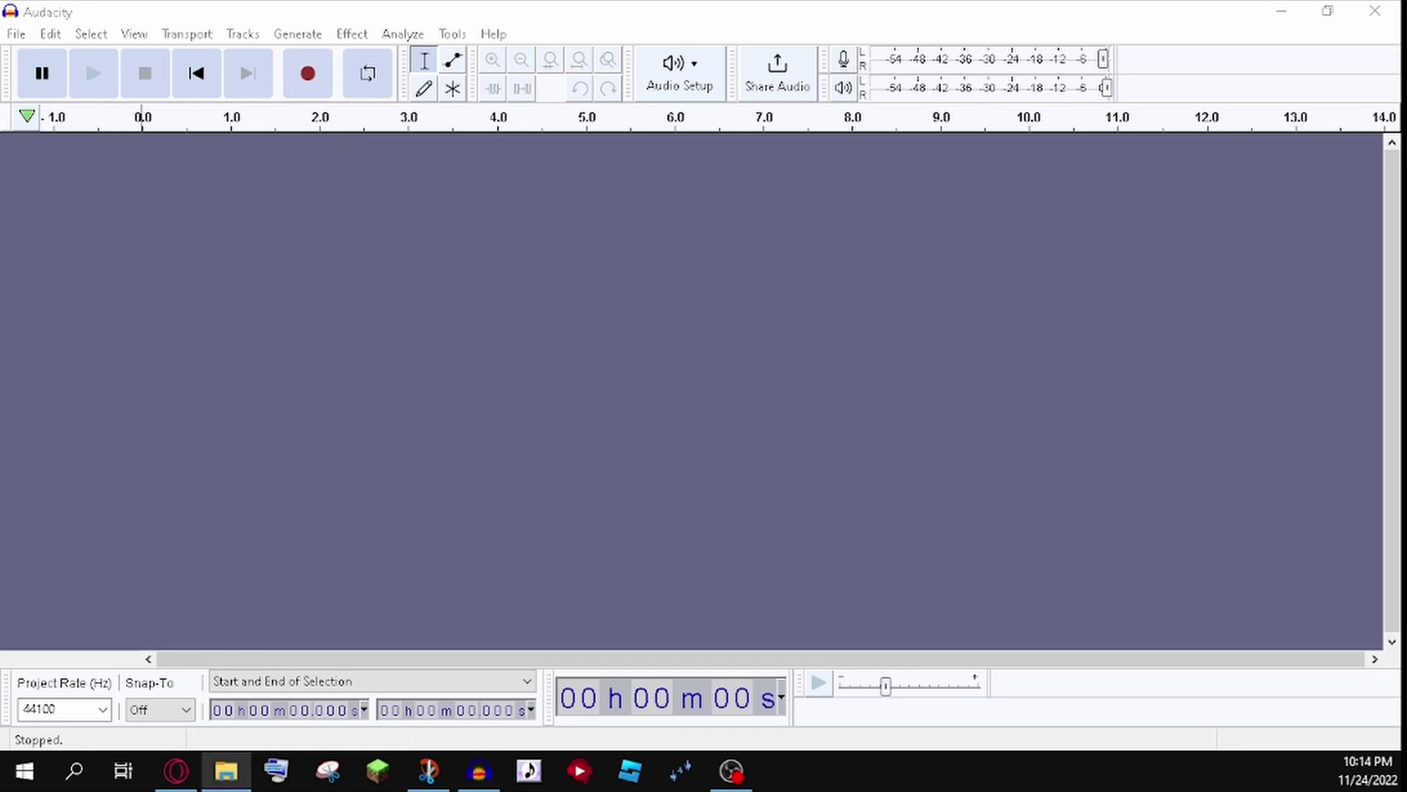
{"action": "left_click", "coordinate": [135, 82]}
{"action": "left_click", "coordinate": [310, 74]}
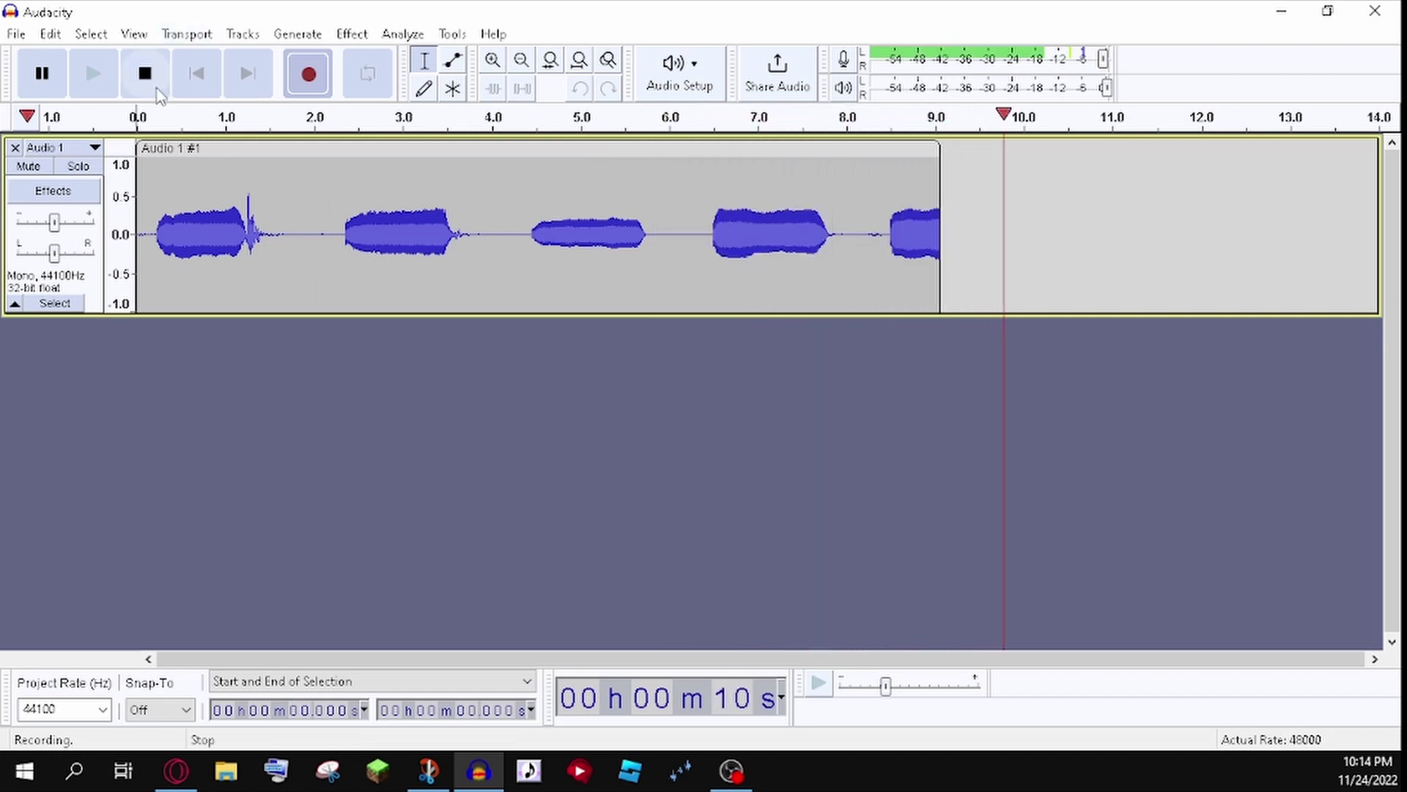
{"action": "left_click", "coordinate": [145, 73]}
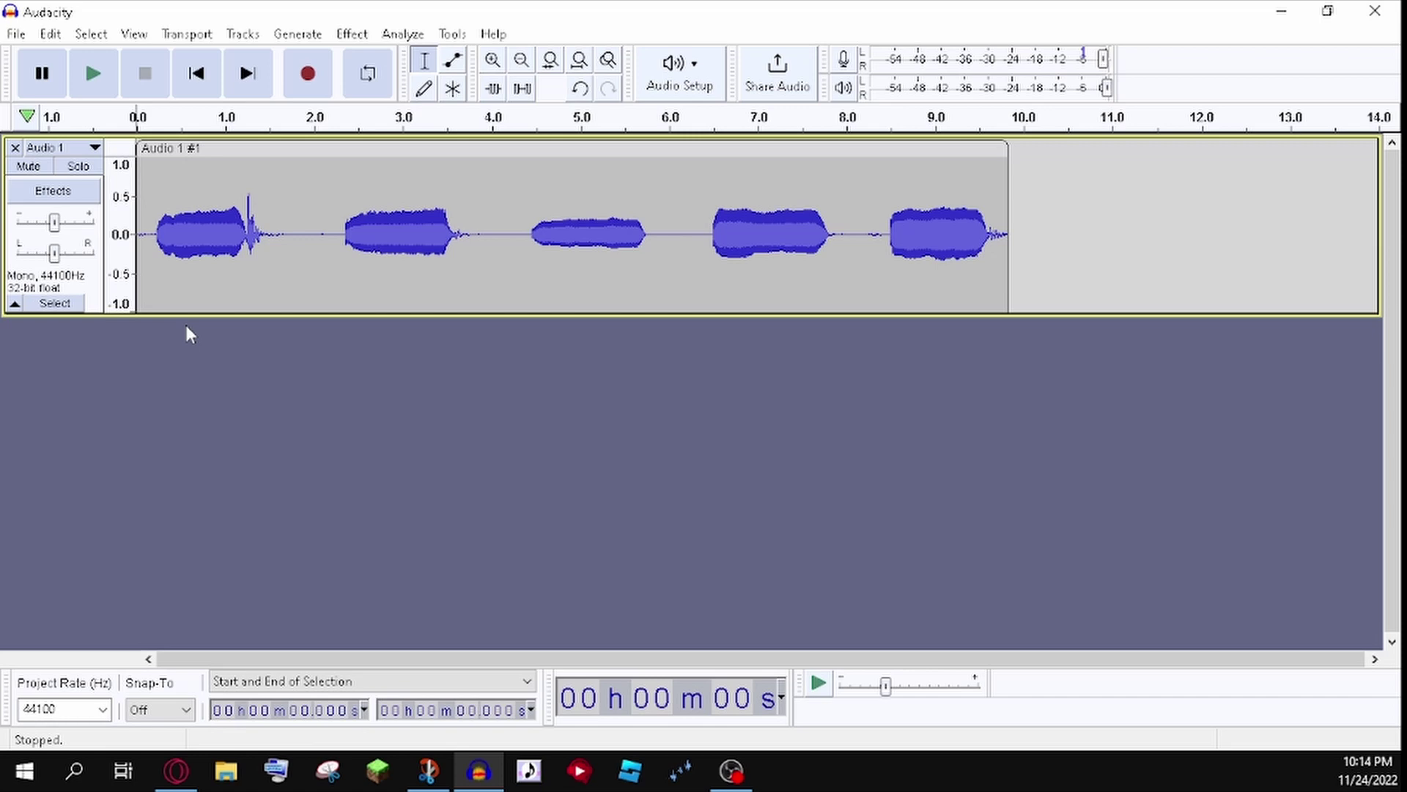
- Preview a short piece of the first vowel, then deselect with the cursor at 1.022 s
{"action": "left_click_drag", "start_coordinate": [183, 268], "coordinate": [171, 287]}
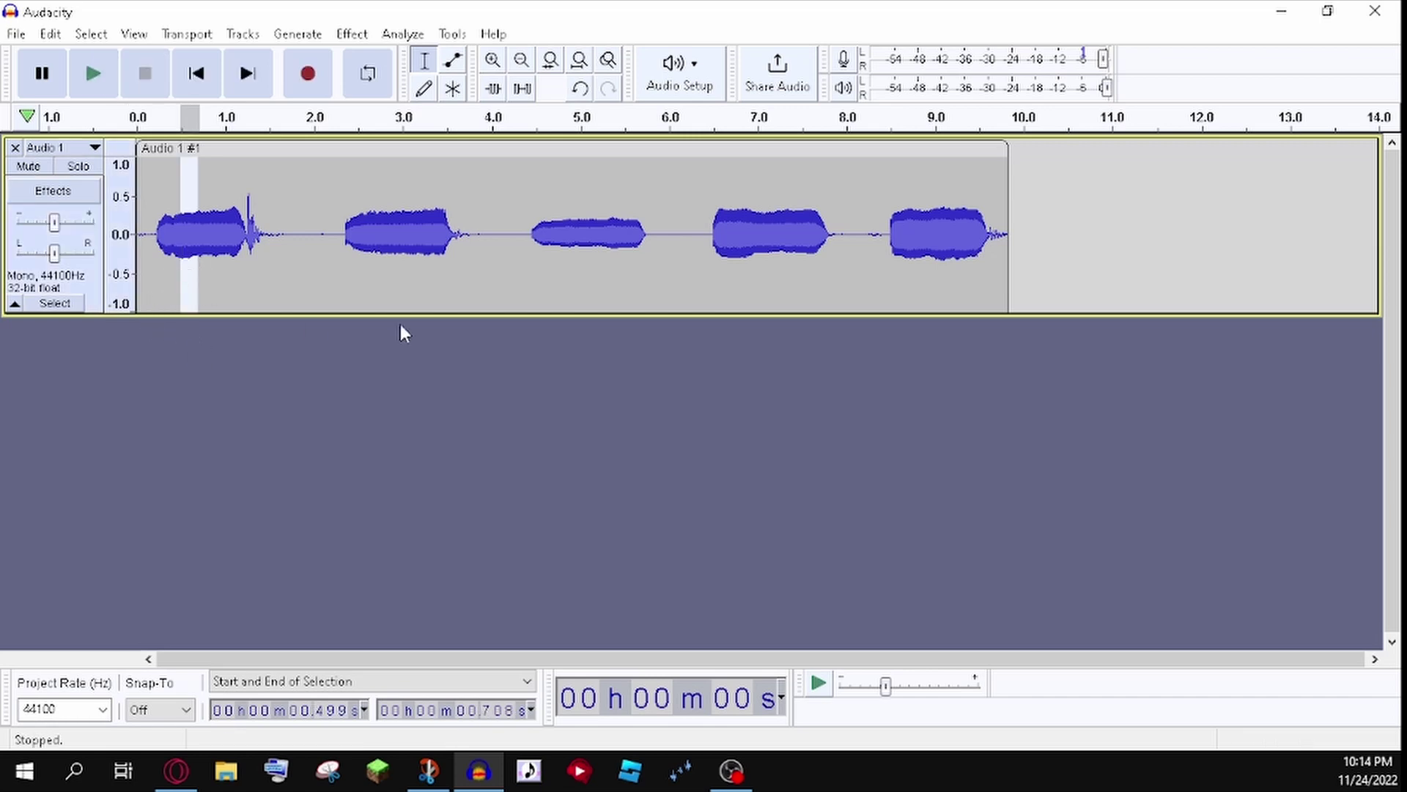
{"action": "key", "text": "space"}
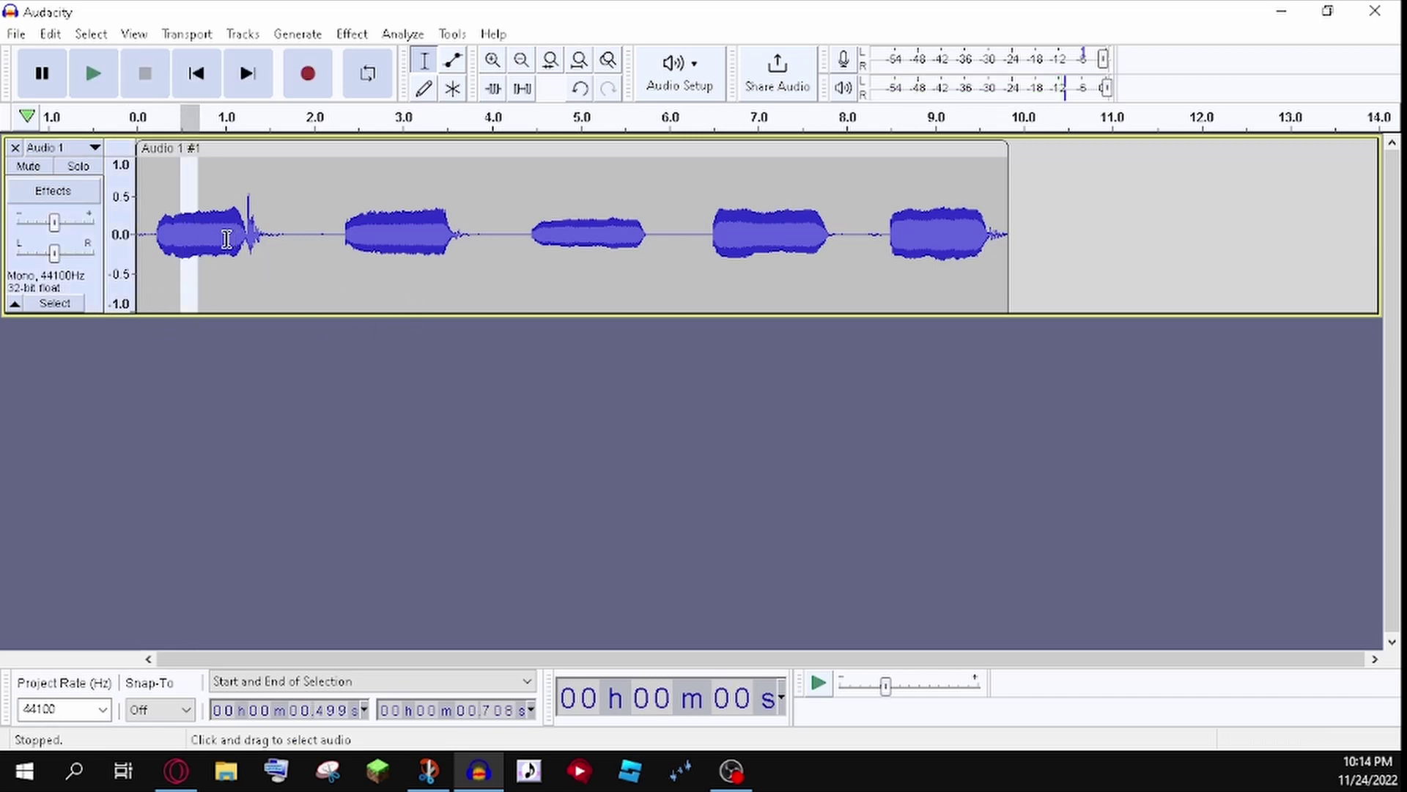
{"action": "left_click", "coordinate": [227, 239]}
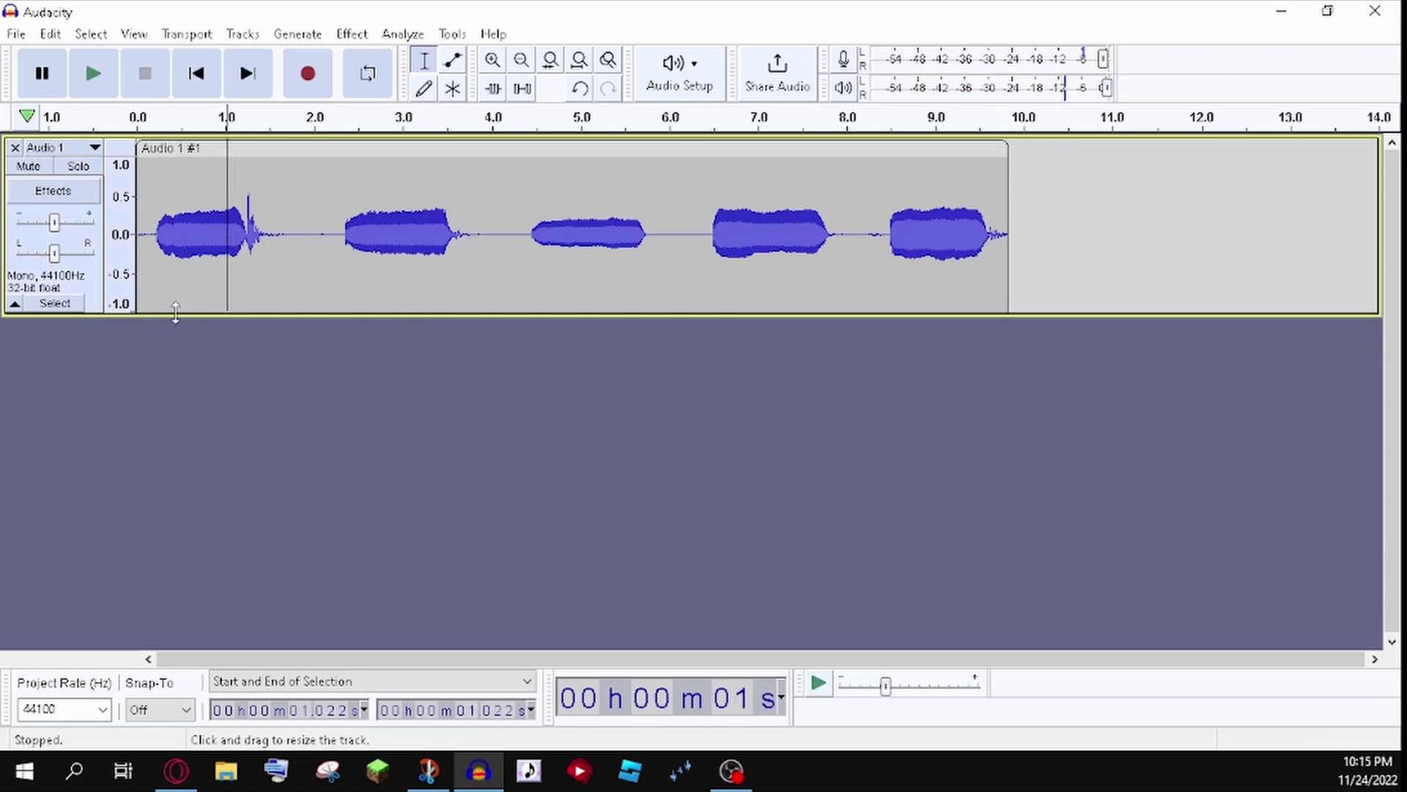
- Make a new Desktop folder named 'tv' in File Explorer and open it
{"action": "left_click", "coordinate": [243, 751]}
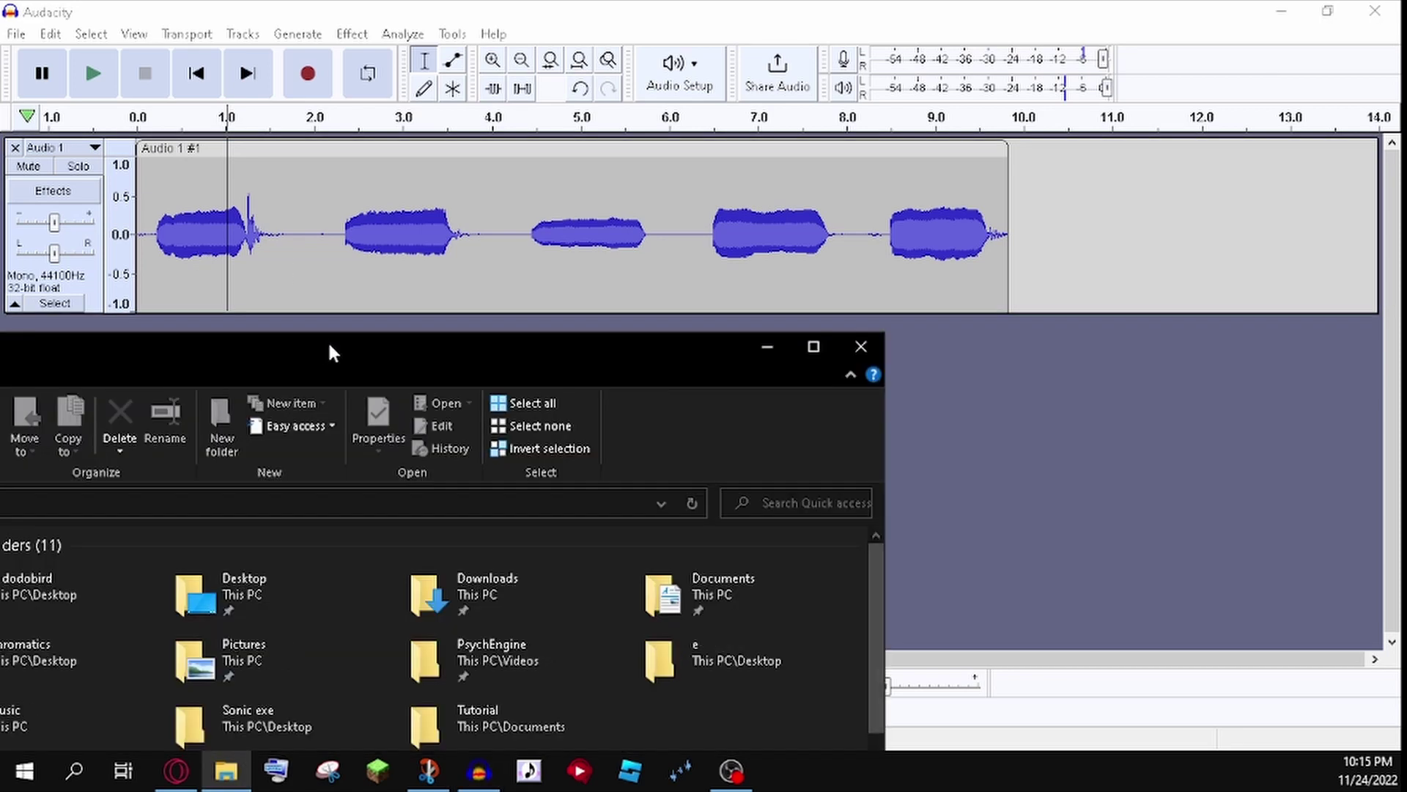
{"action": "double_click", "coordinate": [327, 340]}
{"action": "left_click", "coordinate": [48, 271]}
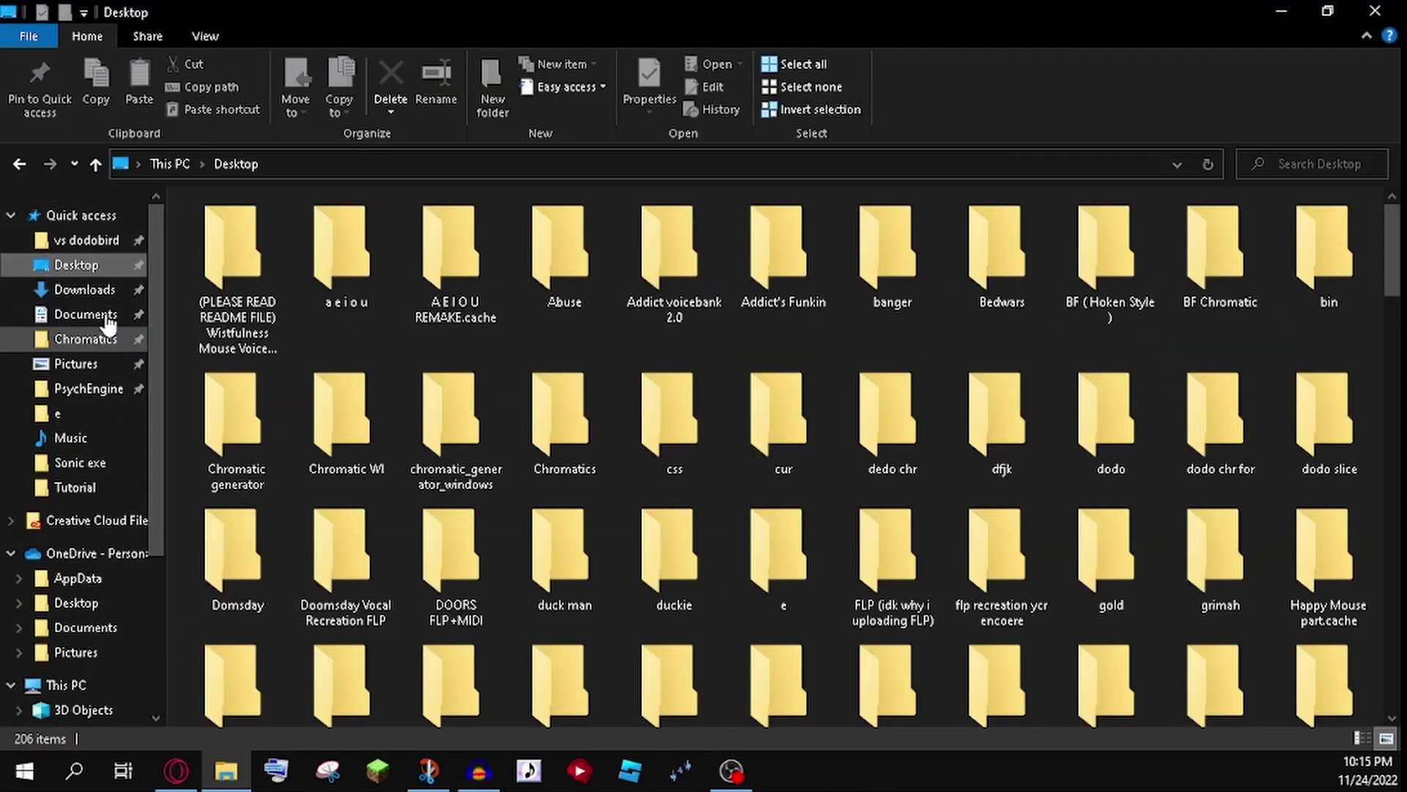
{"action": "scroll", "coordinate": [799, 551], "scroll_direction": "down", "scroll_amount": 15}
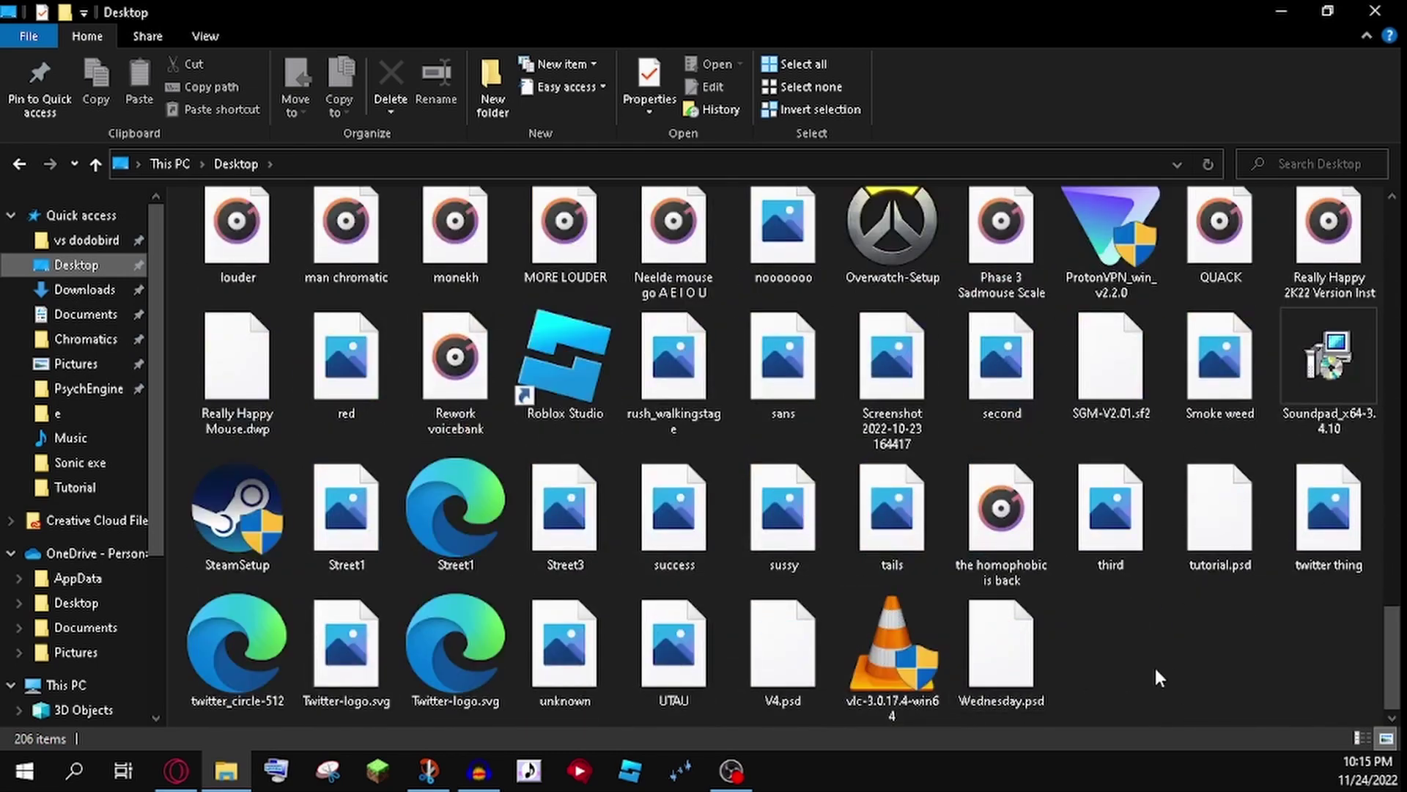
{"action": "right_click", "coordinate": [1154, 663]}
{"action": "mouse_move", "coordinate": [1201, 615]}
{"action": "left_click", "coordinate": [956, 448]}
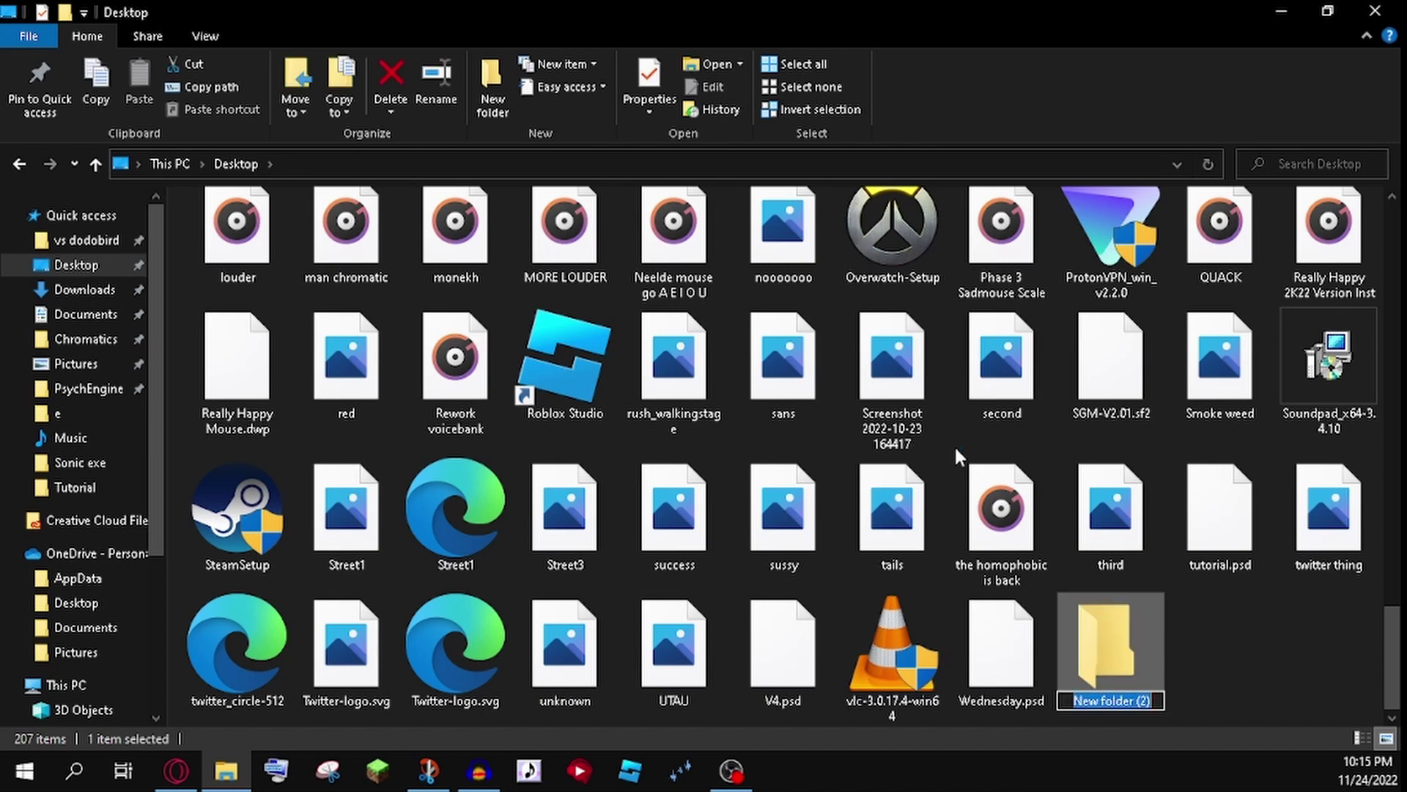
{"action": "type", "text": "tv"}
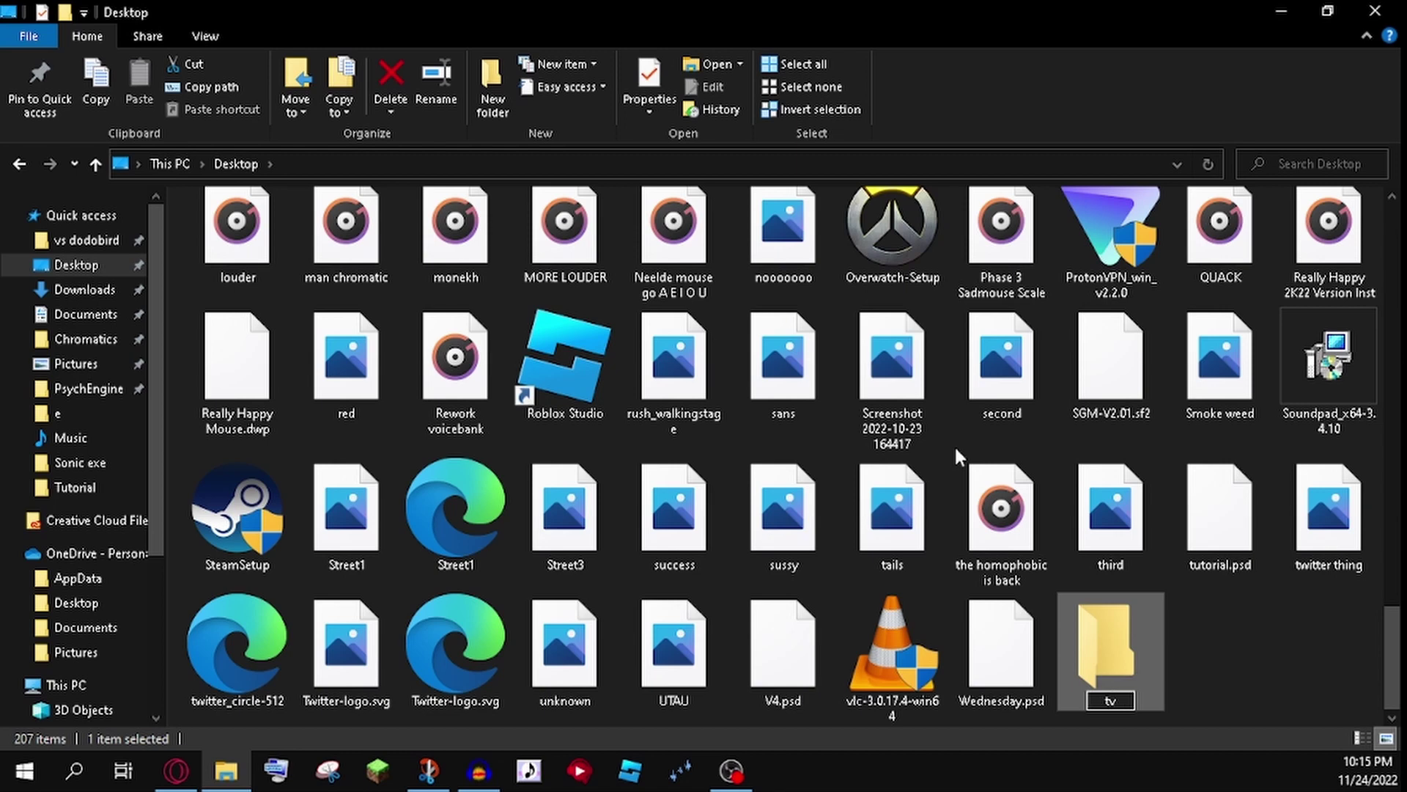
{"action": "key", "text": "Return"}
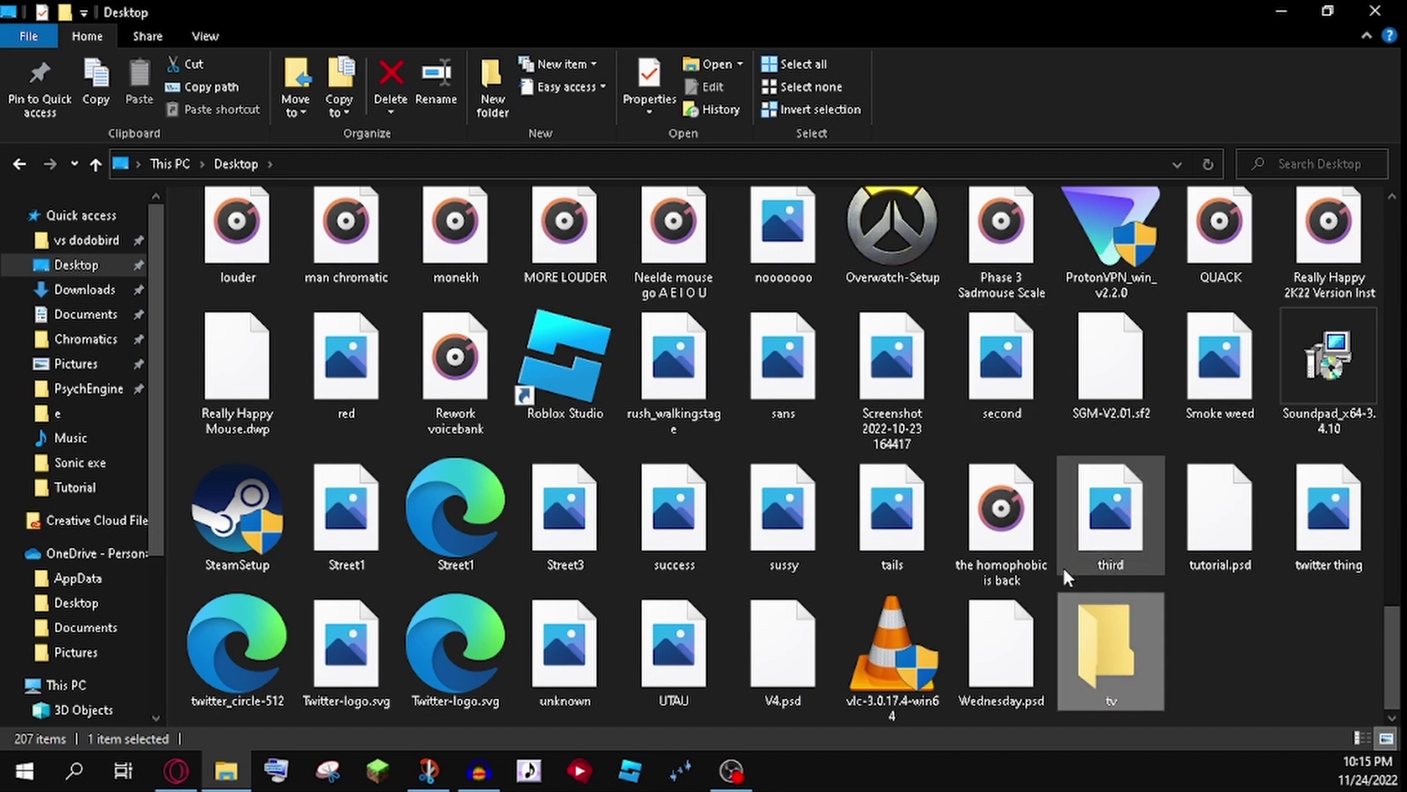
{"action": "double_click", "coordinate": [1127, 640]}
- Zoom in and select the first vowel from 0.546 s to 0.836 s, then preview it
{"action": "left_click", "coordinate": [478, 771]}
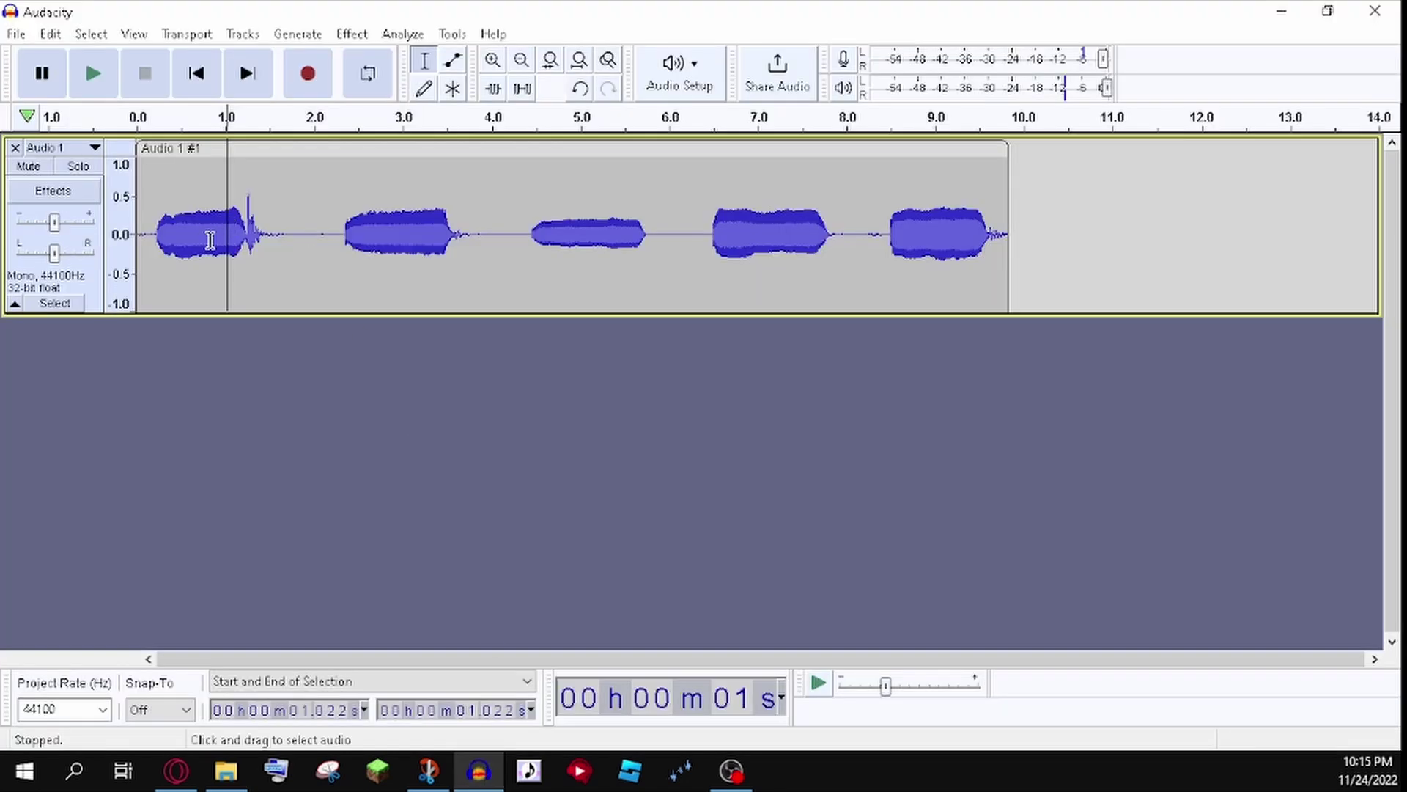
{"action": "left_click", "coordinate": [184, 207]}
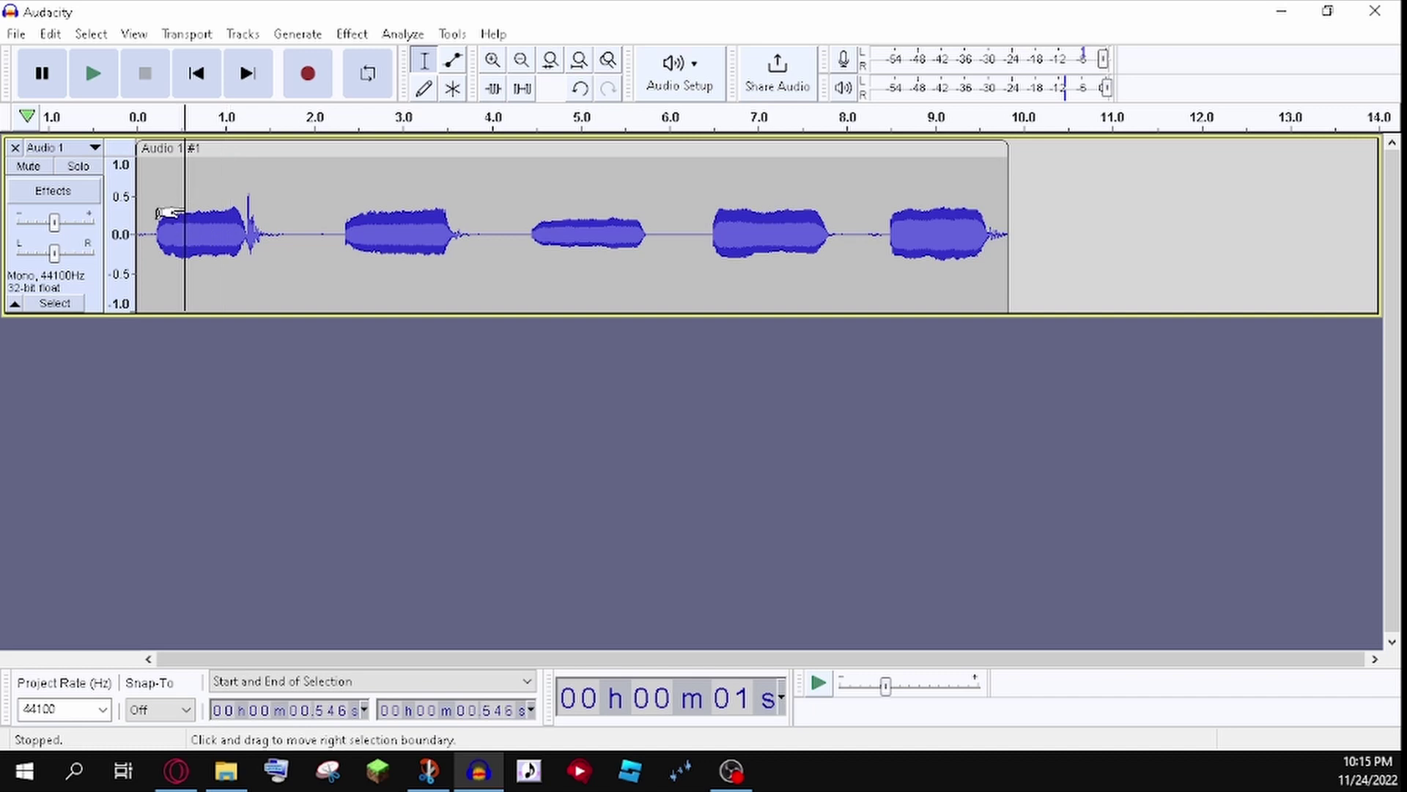
{"action": "scroll", "coordinate": [167, 212], "scroll_direction": "up", "scroll_amount": 2}
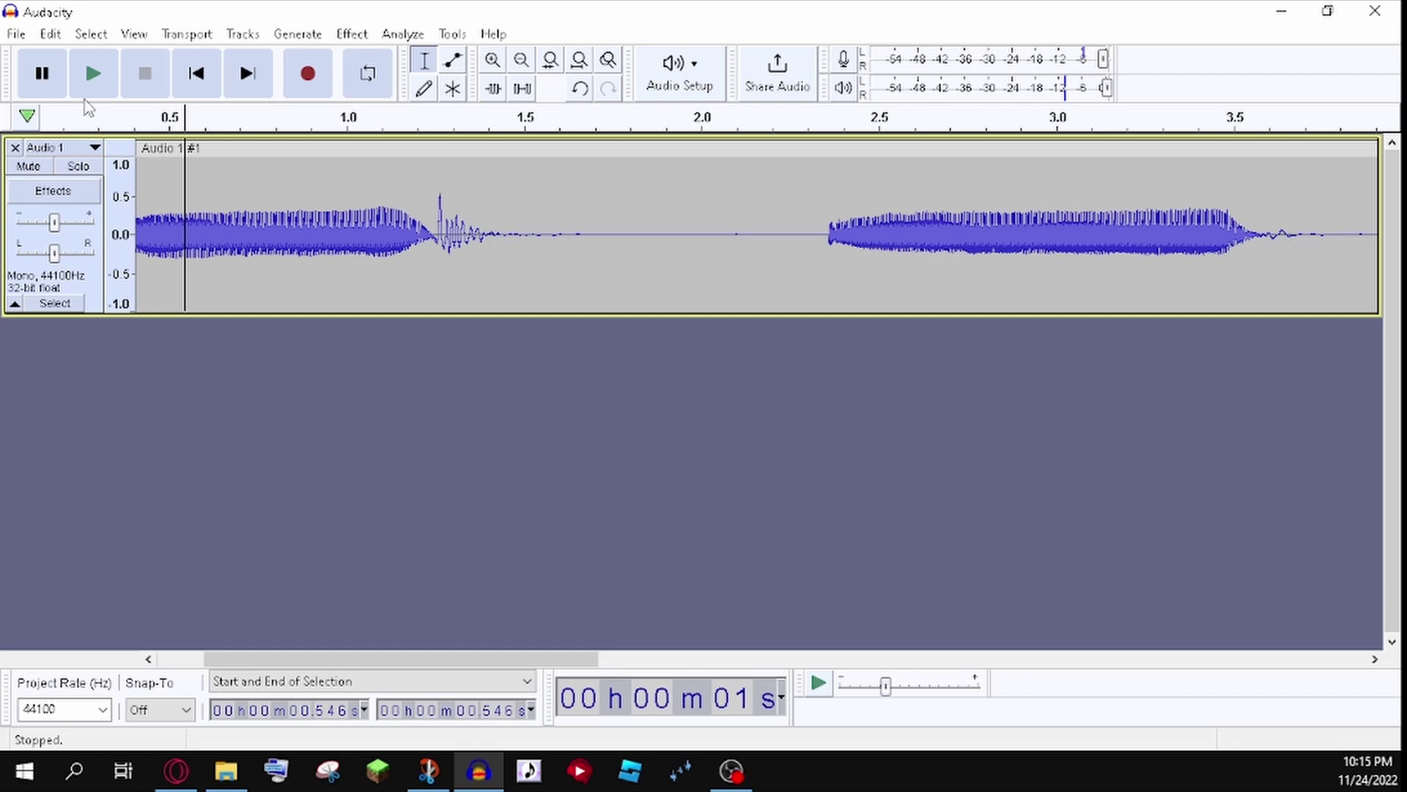
{"action": "left_click", "coordinate": [176, 770]}
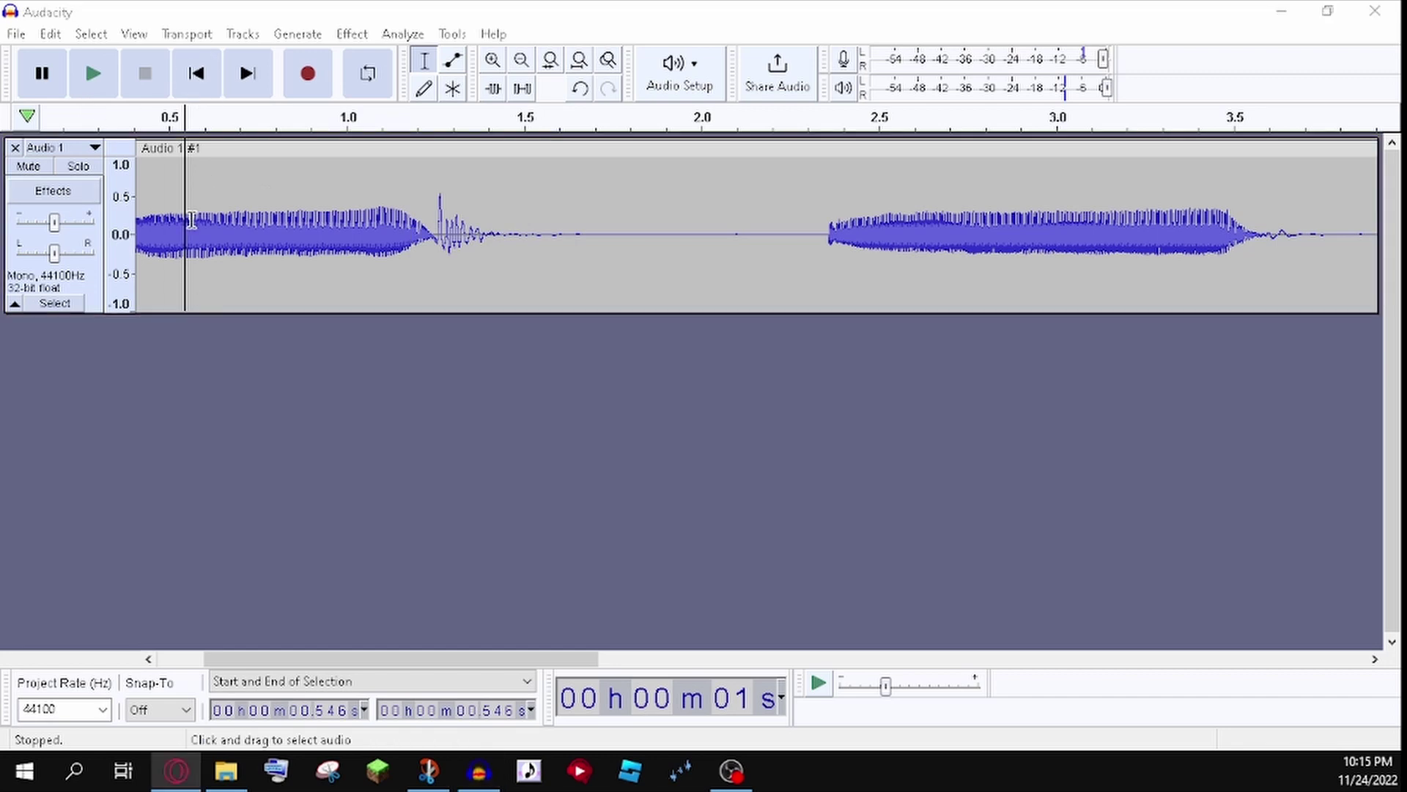
{"action": "key", "text": "alt+Tab"}
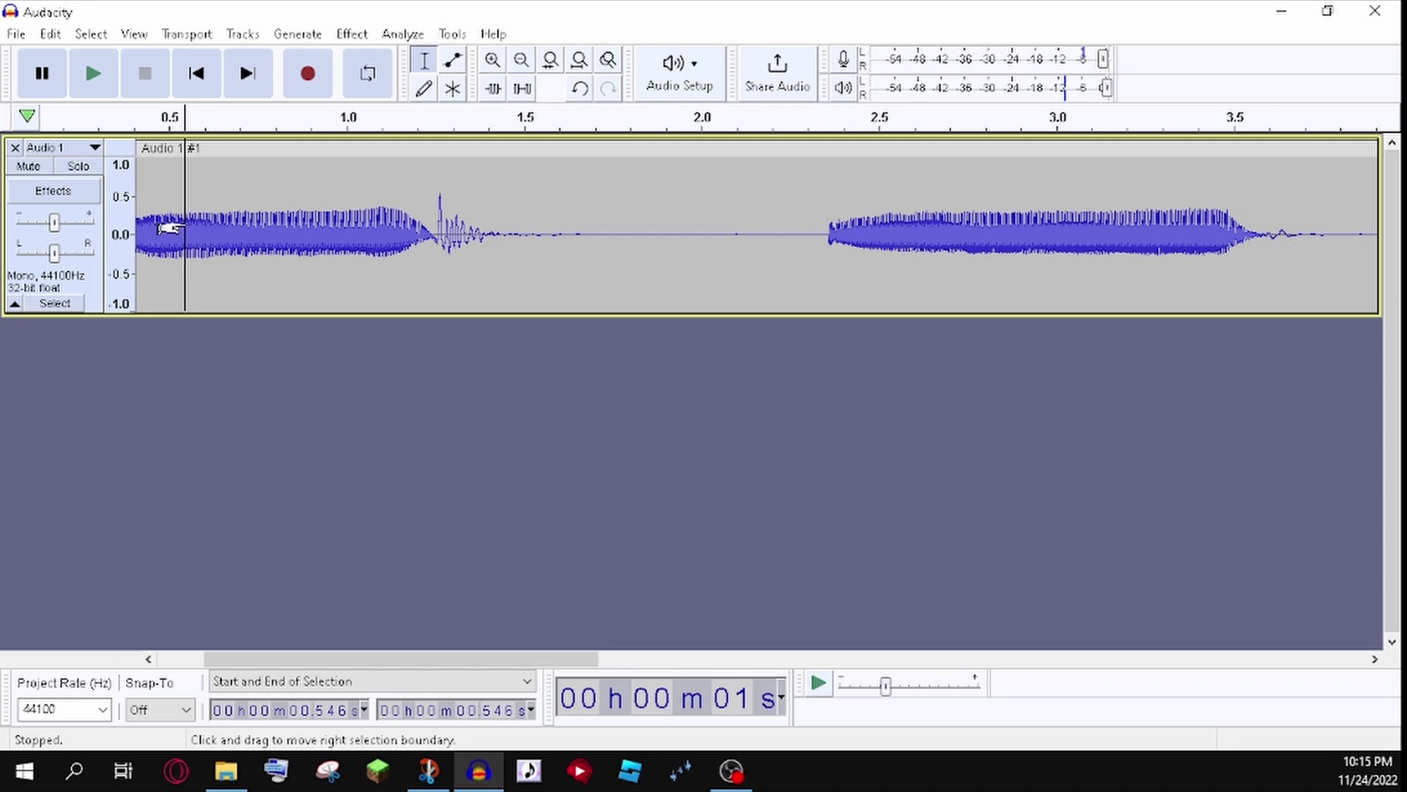
{"action": "left_click_drag", "start_coordinate": [184, 228], "coordinate": [287, 238]}
{"action": "key", "text": "space"}
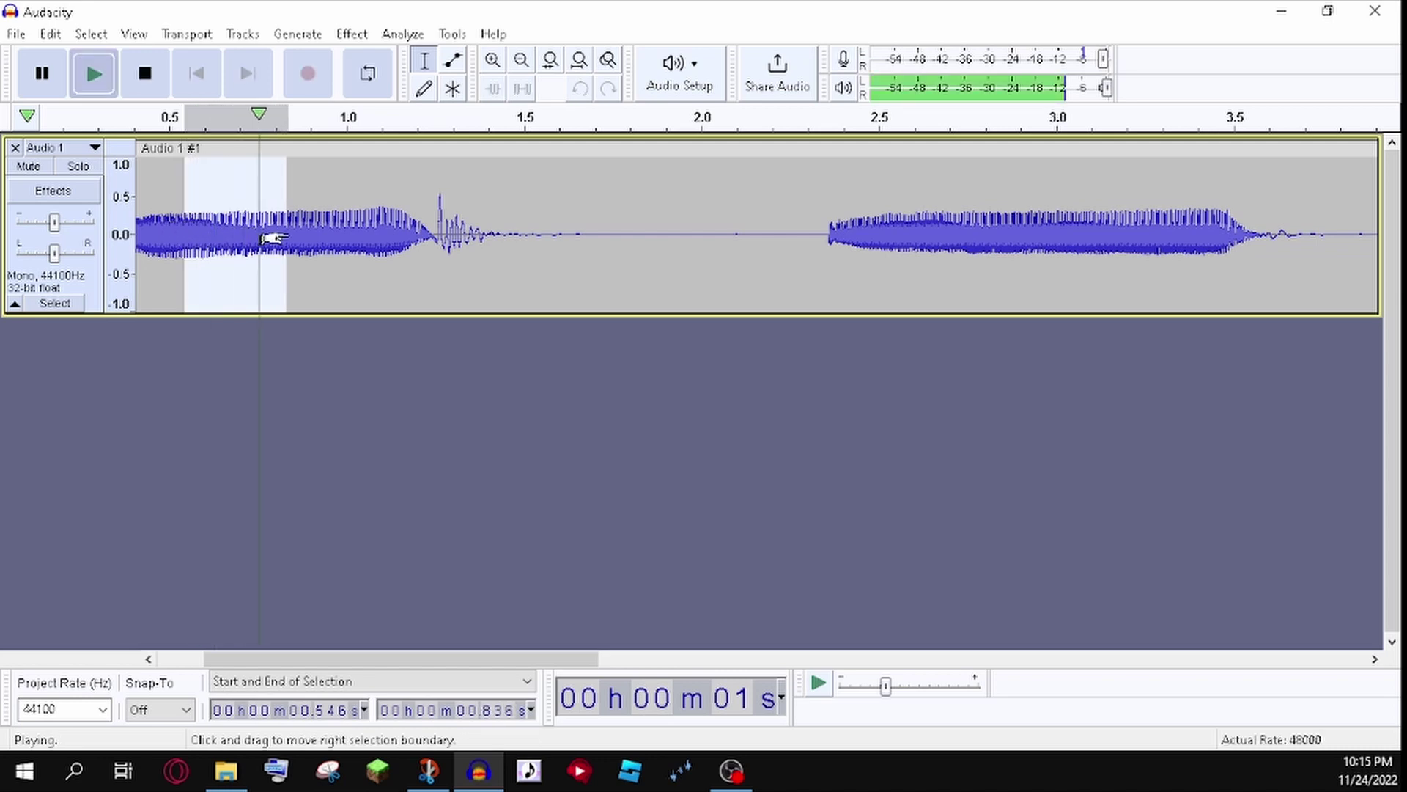
{"action": "left_click", "coordinate": [17, 34]}
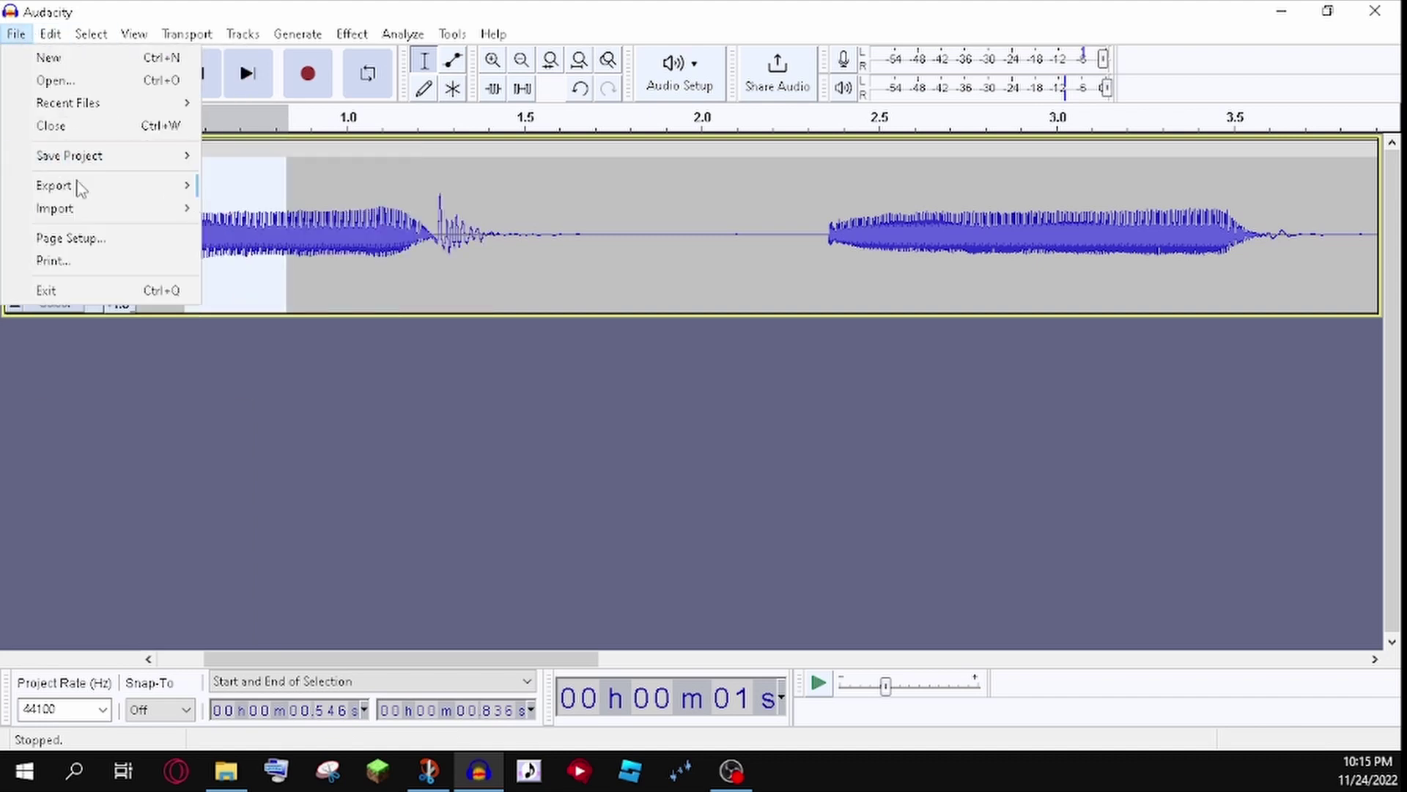
- Export the selected first-vowel audio as a WAV file into the Desktop's tv folder
{"action": "mouse_move", "coordinate": [86, 190]}
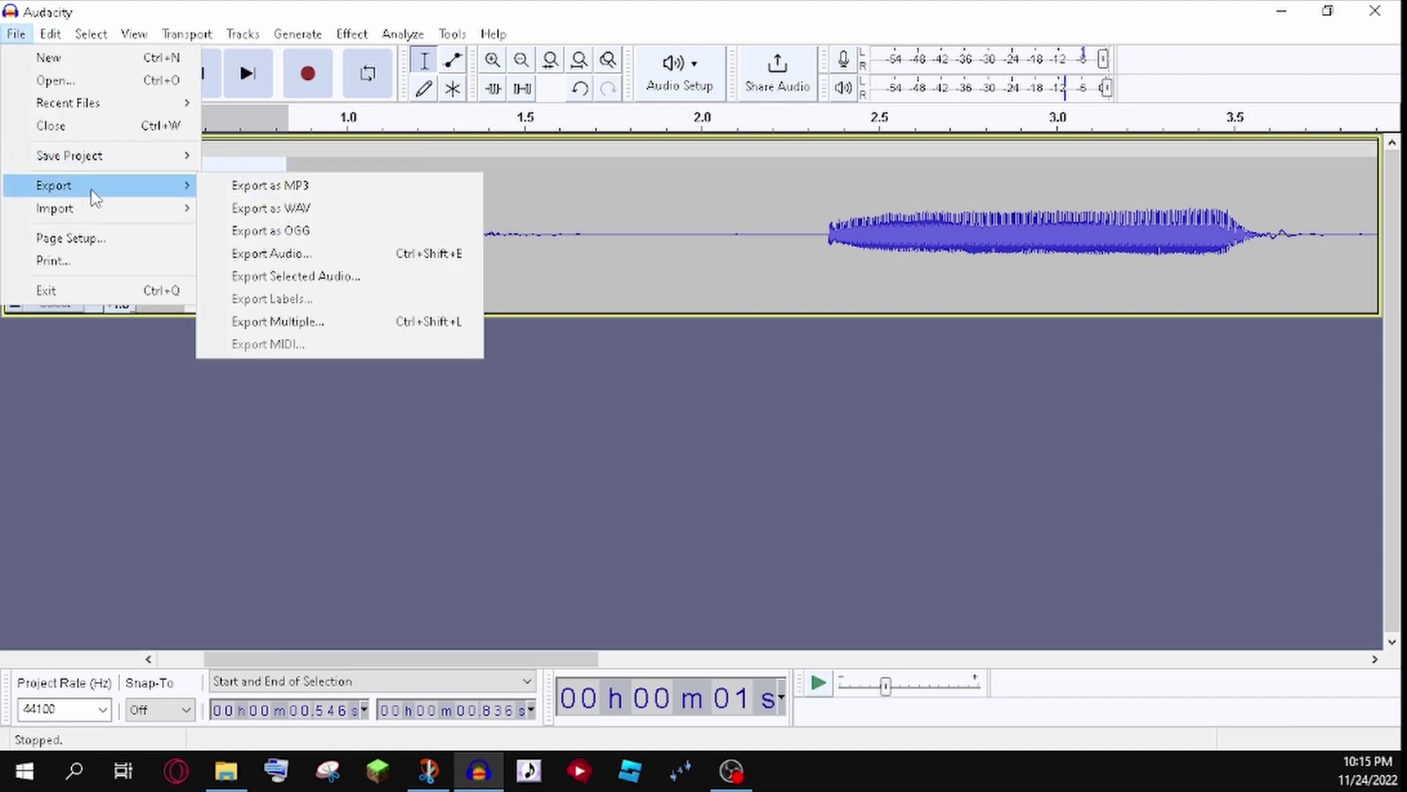
{"action": "left_click", "coordinate": [331, 276]}
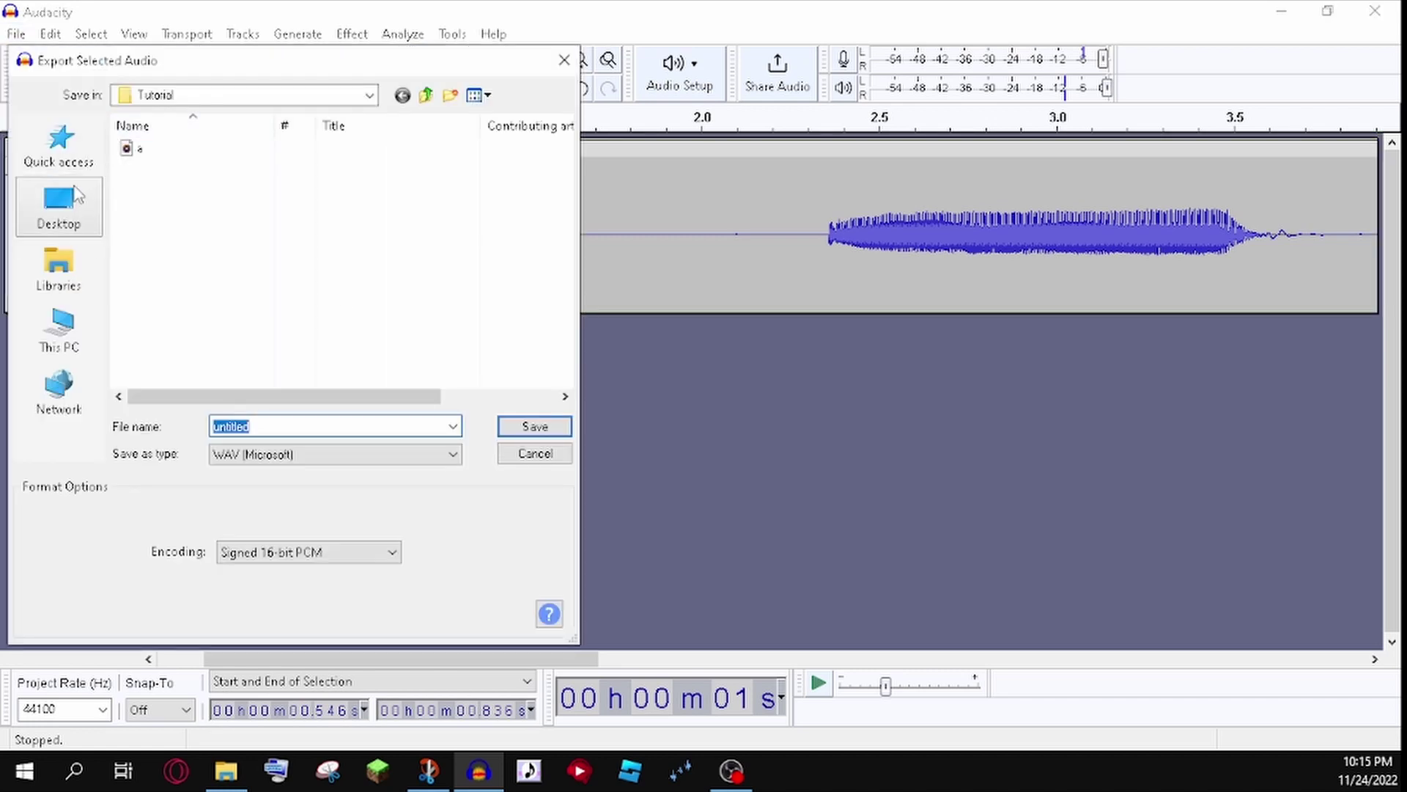
{"action": "left_click", "coordinate": [59, 207]}
{"action": "scroll", "coordinate": [172, 218], "scroll_direction": "down", "scroll_amount": 15}
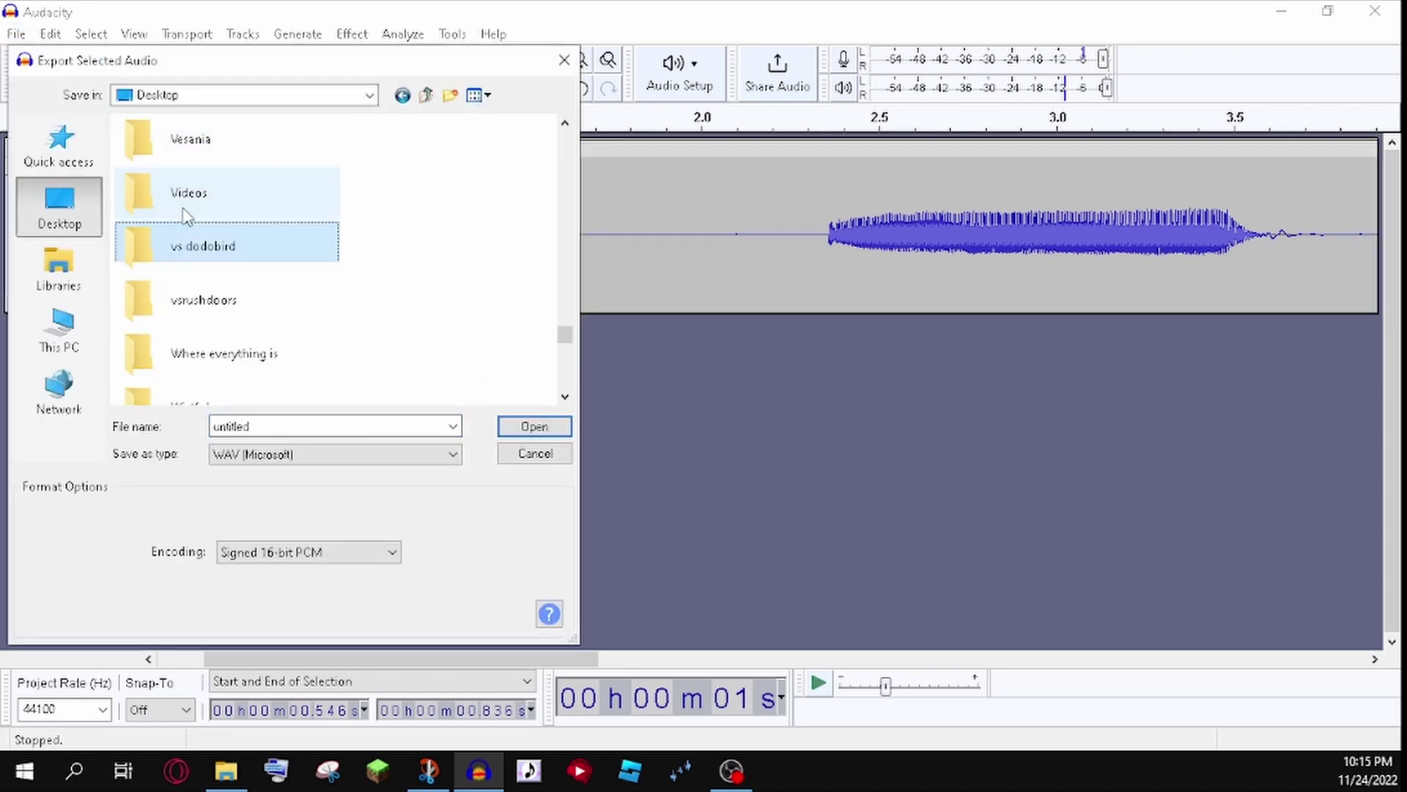
{"action": "left_click", "coordinate": [209, 202]}
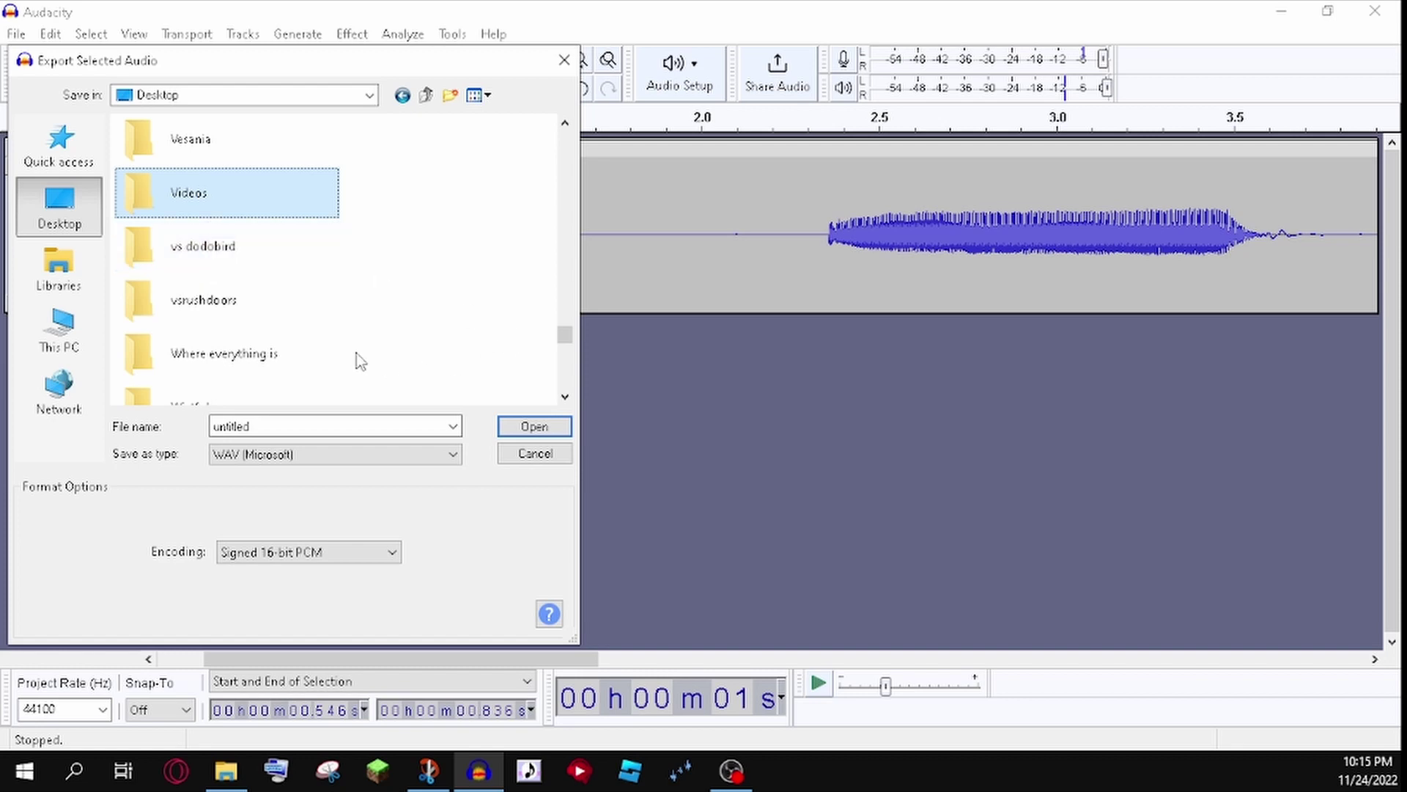
{"action": "key", "text": "End"}
{"action": "scroll", "coordinate": [227, 320], "scroll_direction": "up", "scroll_amount": 5}
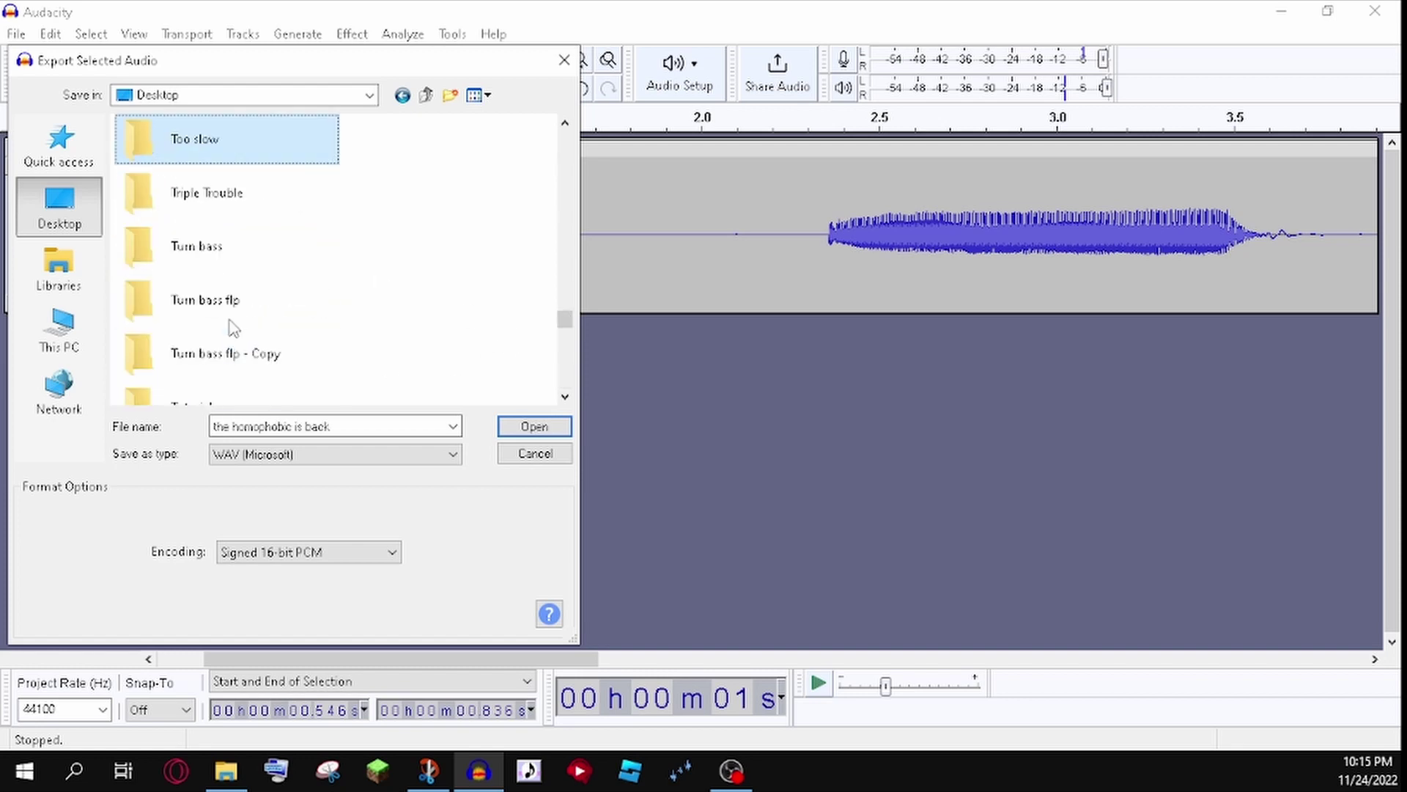
{"action": "left_click", "coordinate": [242, 307]}
{"action": "scroll", "coordinate": [239, 303], "scroll_direction": "down", "scroll_amount": 2}
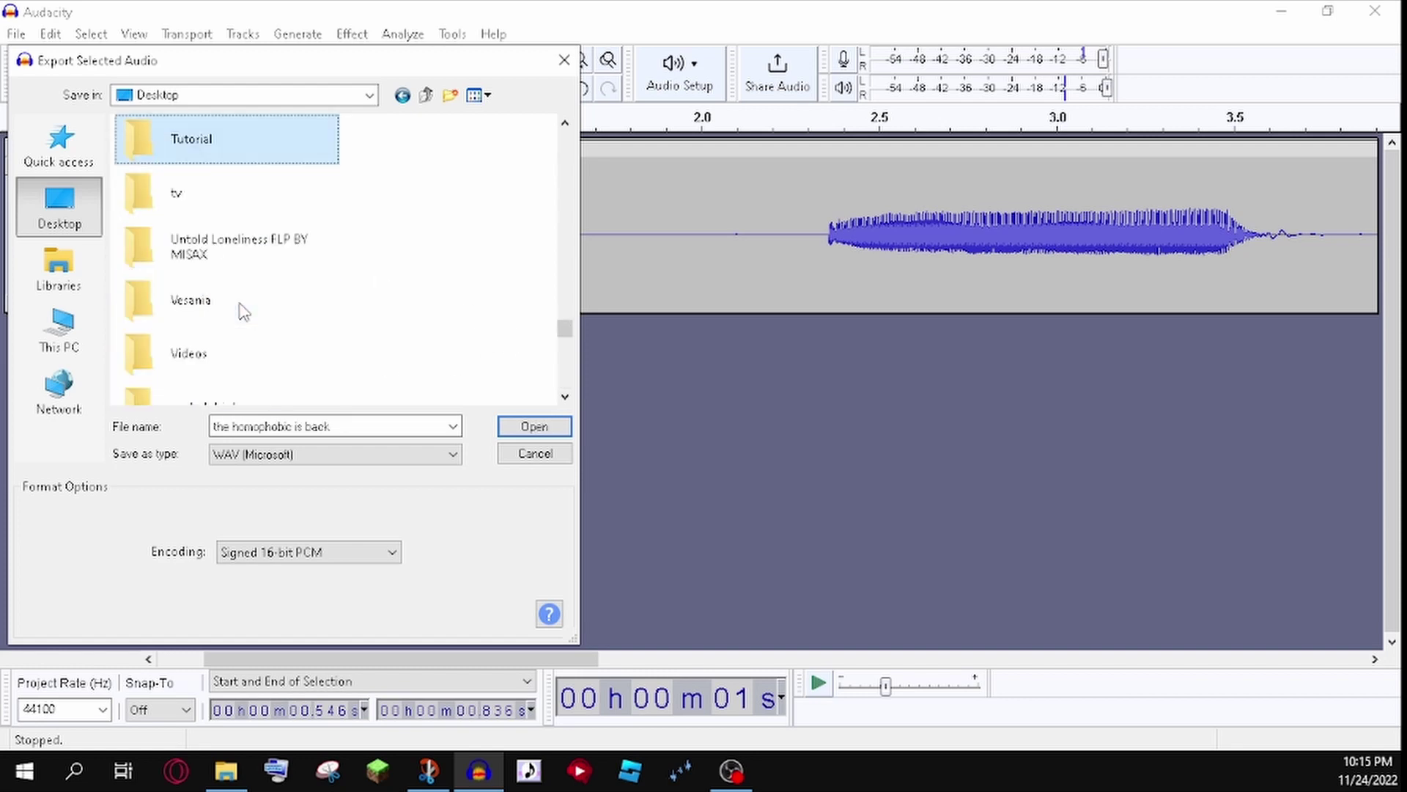
{"action": "double_click", "coordinate": [216, 209]}
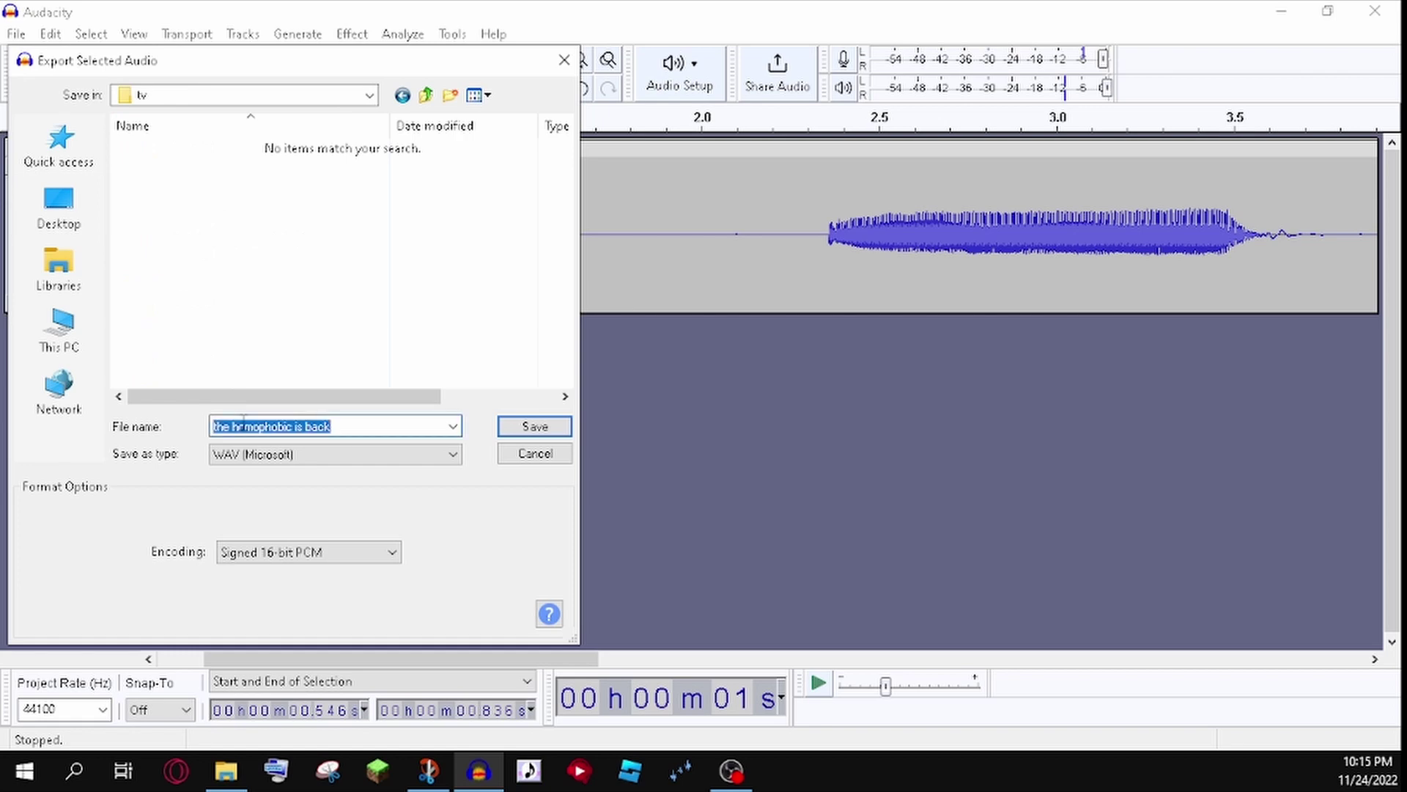
{"action": "key", "text": "BackSpace"}
{"action": "key", "text": "Escape"}
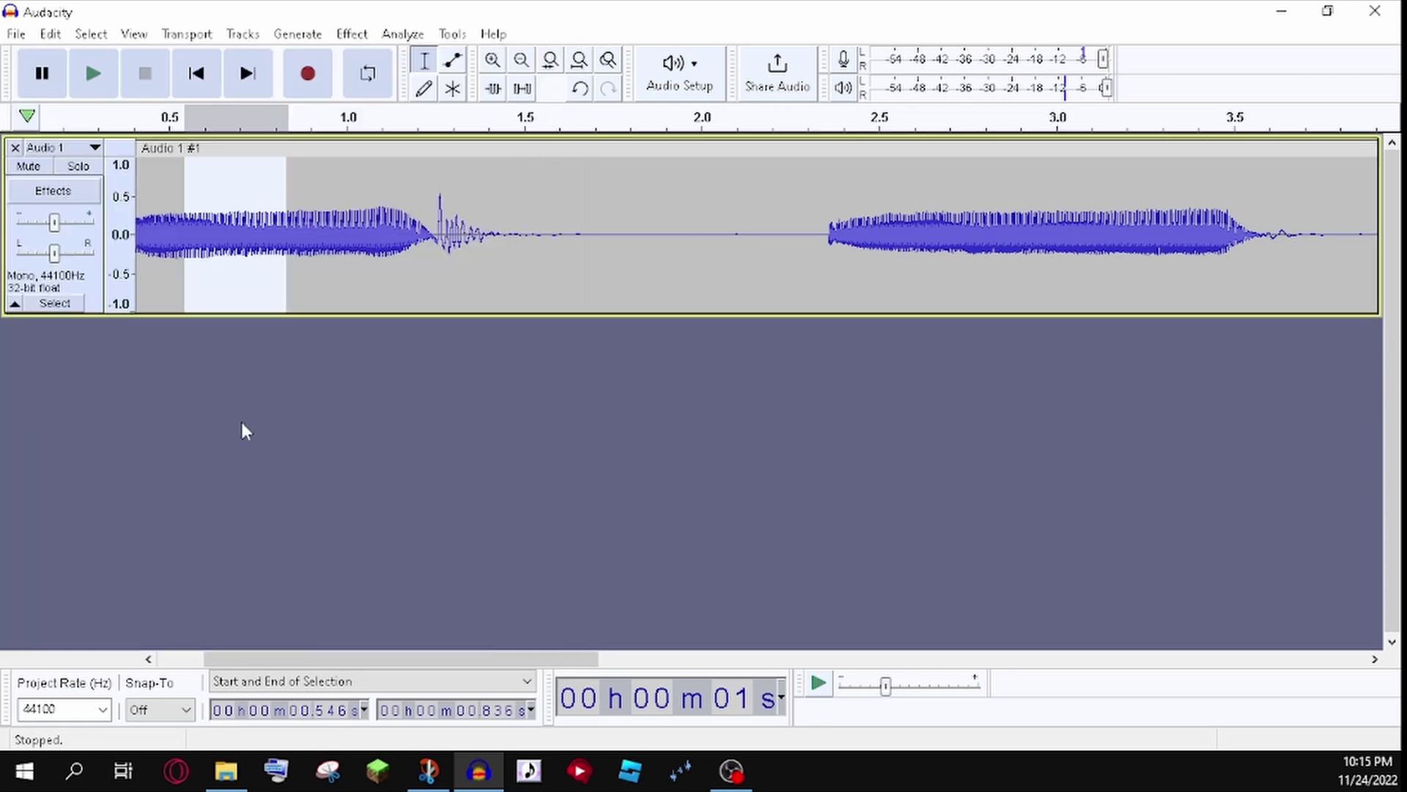
- Select and preview the second vowel, then export it as a WAV into tv
{"action": "left_click_drag", "start_coordinate": [875, 221], "coordinate": [937, 223]}
{"action": "key", "text": "space"}
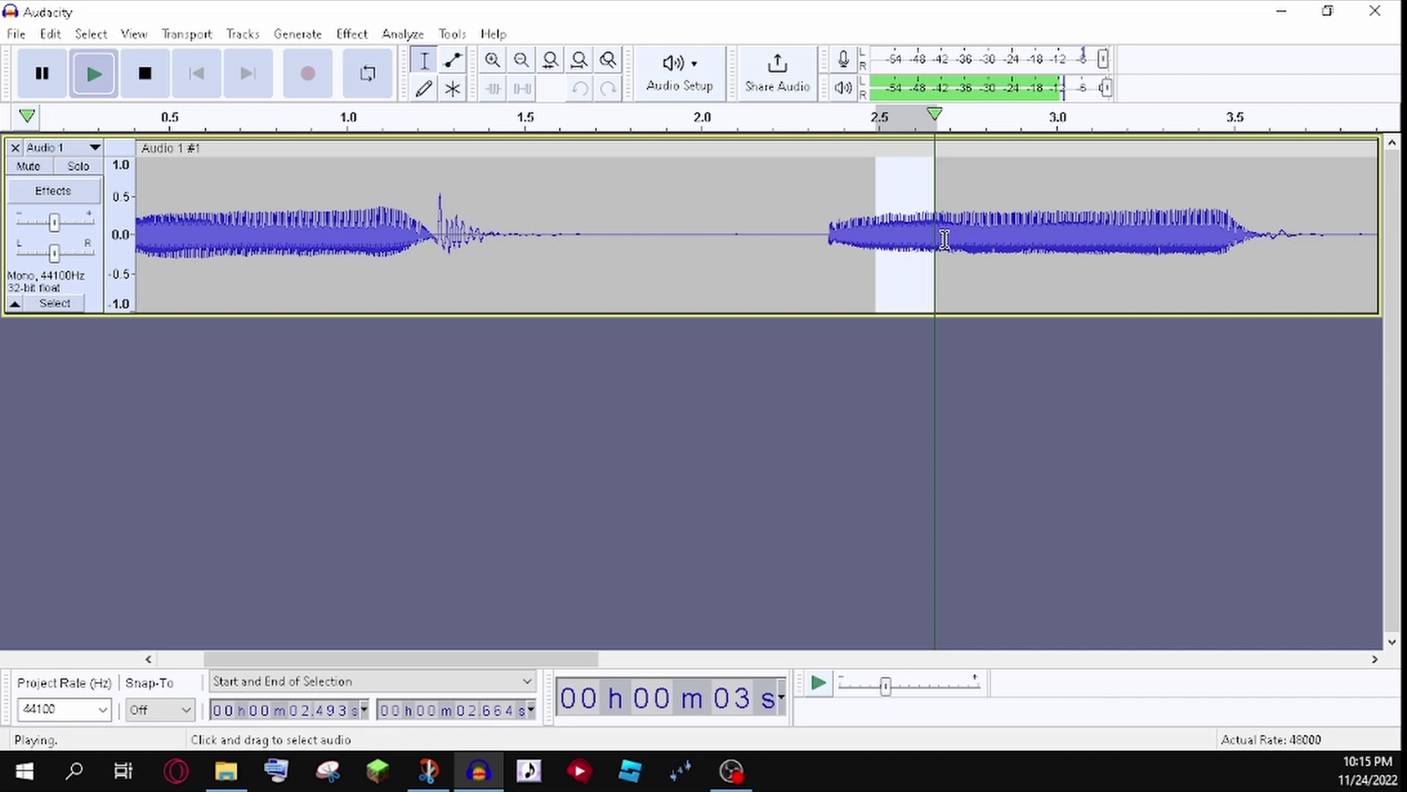
{"action": "left_click", "coordinate": [966, 241]}
{"action": "left_click", "coordinate": [1052, 264], "text": "shift"}
{"action": "key", "text": "space"}
{"action": "left_click", "coordinate": [16, 33]}
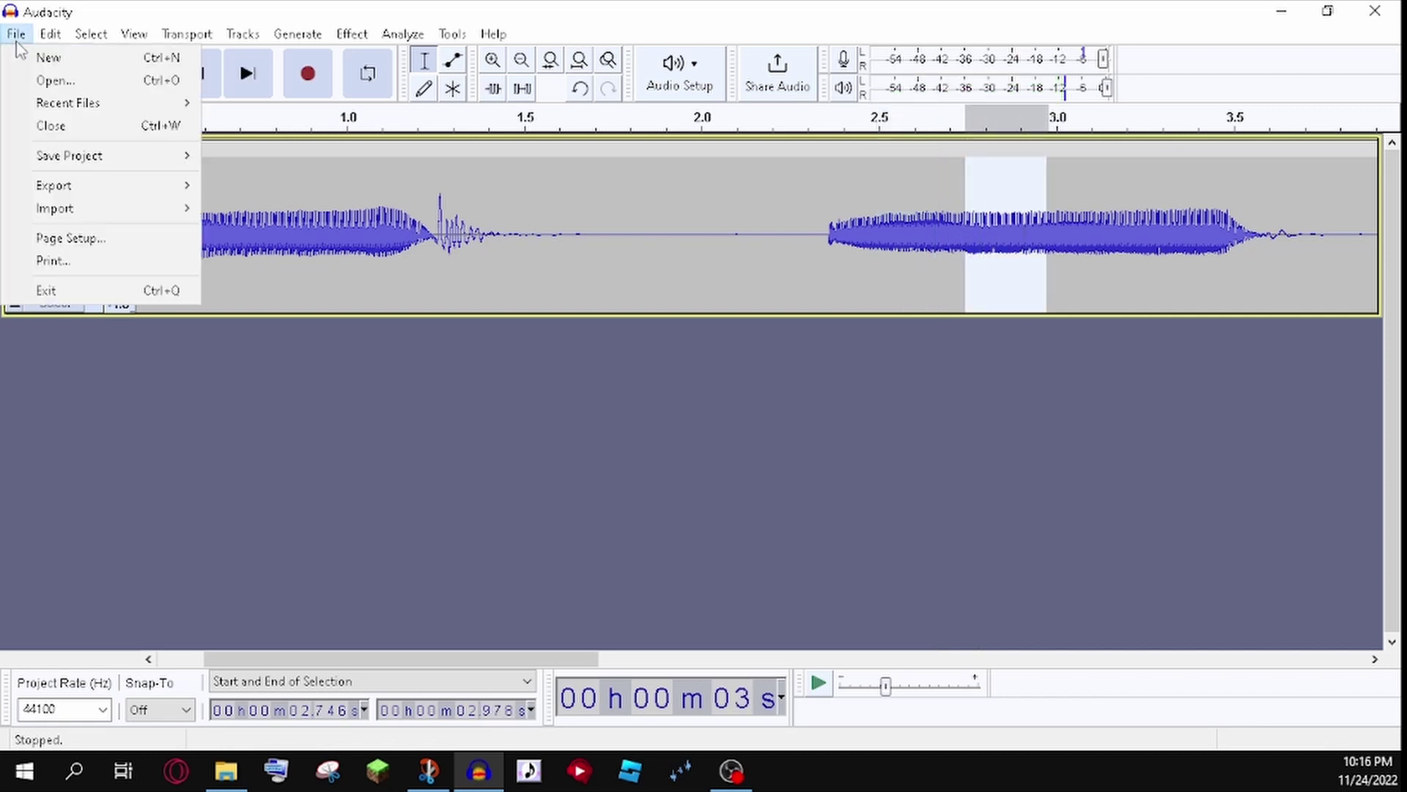
{"action": "mouse_move", "coordinate": [54, 185]}
{"action": "left_click", "coordinate": [273, 276]}
{"action": "key", "text": "Escape"}
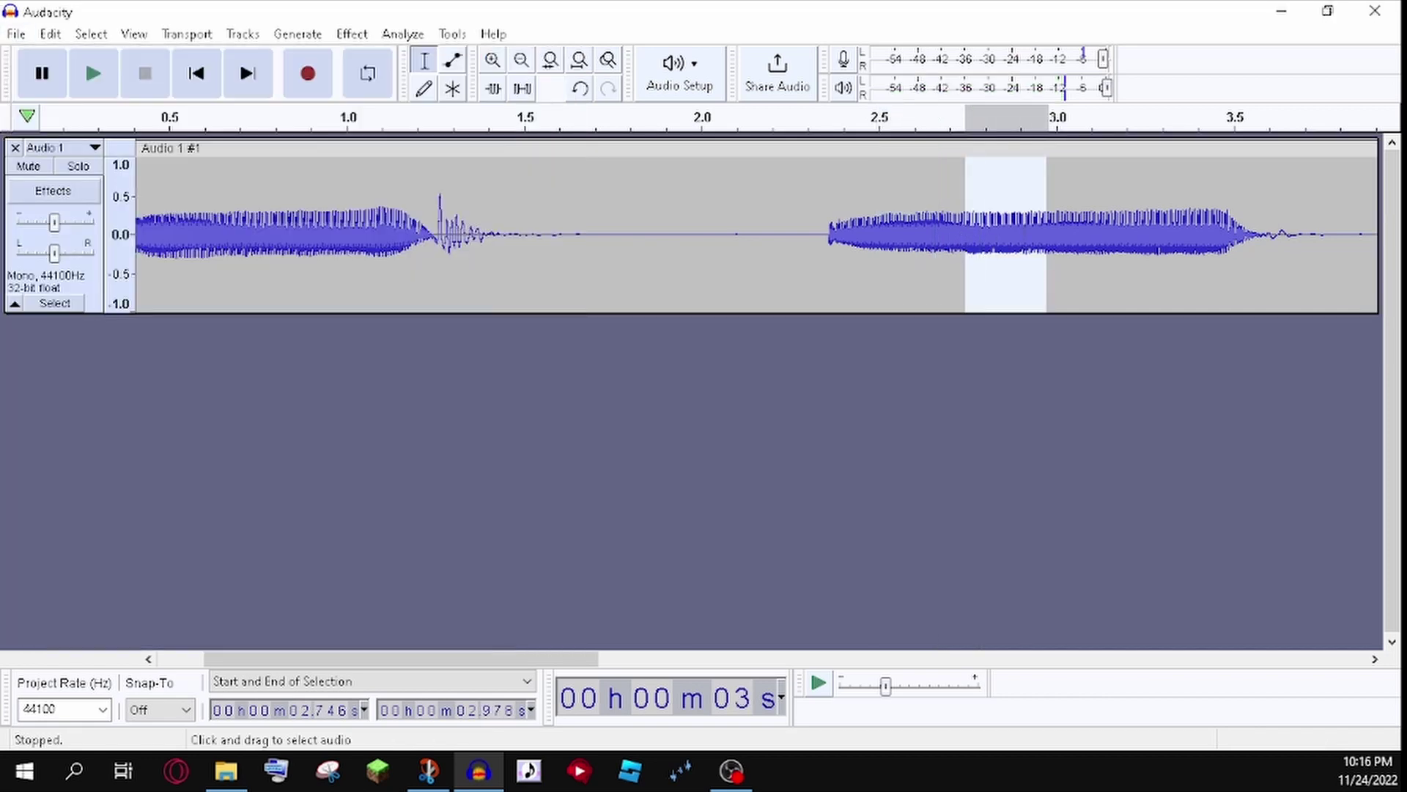
{"action": "key", "text": "ctrl+3"}
- Select the vowel around 4.7–5.1 s and export it as a WAV, then zoom out
{"action": "left_click_drag", "start_coordinate": [976, 236], "coordinate": [1035, 242]}
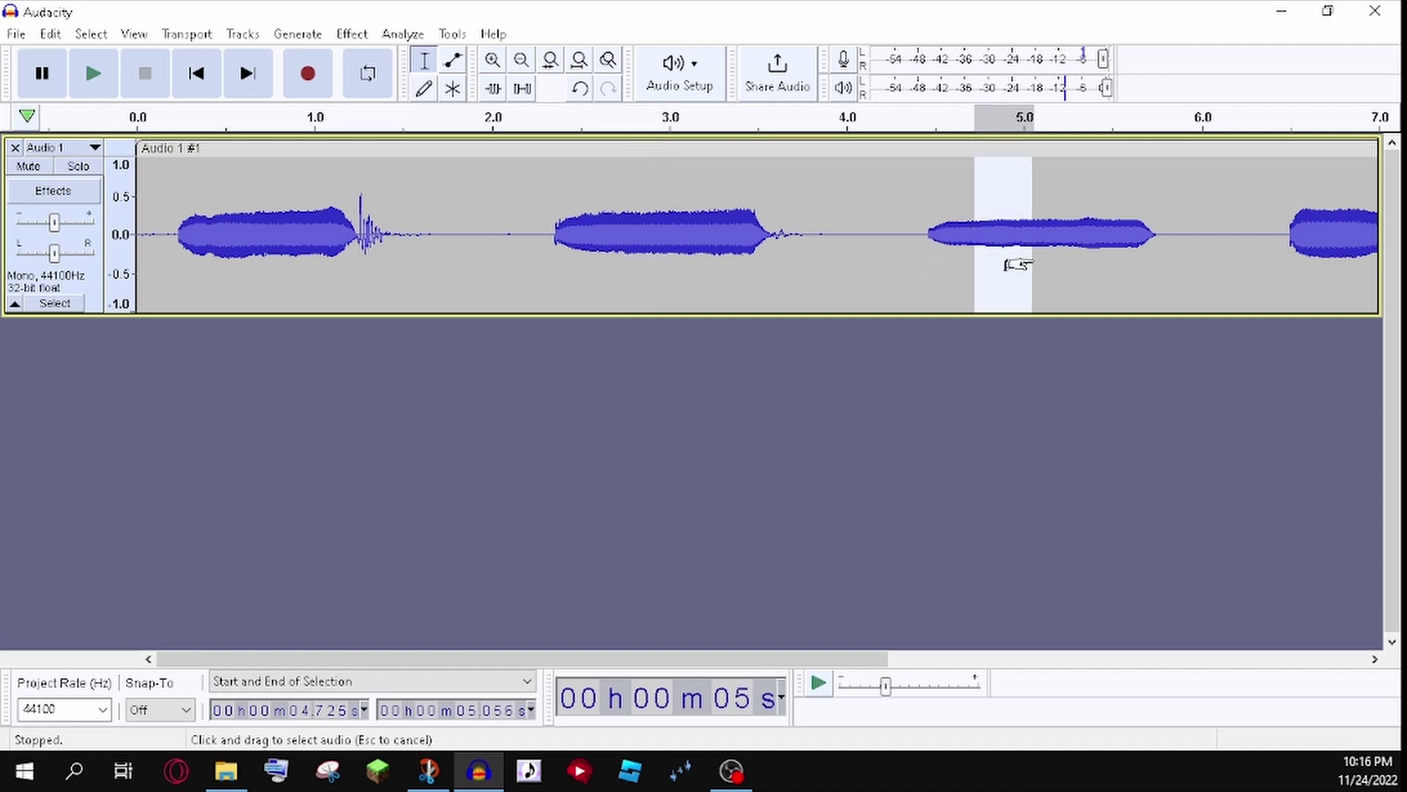
{"action": "key", "text": "space"}
{"action": "left_click", "coordinate": [16, 34]}
{"action": "mouse_move", "coordinate": [97, 167]}
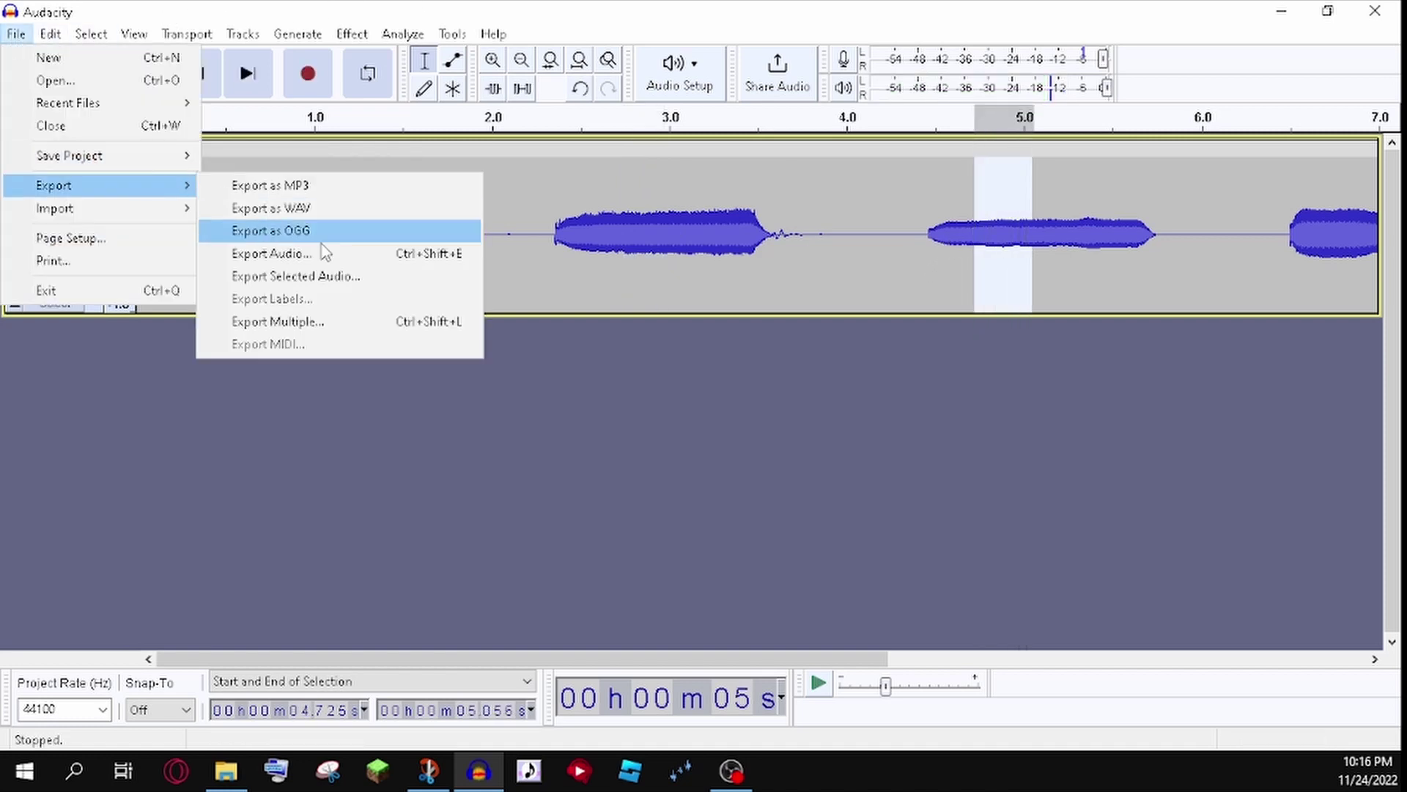
{"action": "left_click", "coordinate": [333, 277]}
{"action": "key", "text": "Escape"}
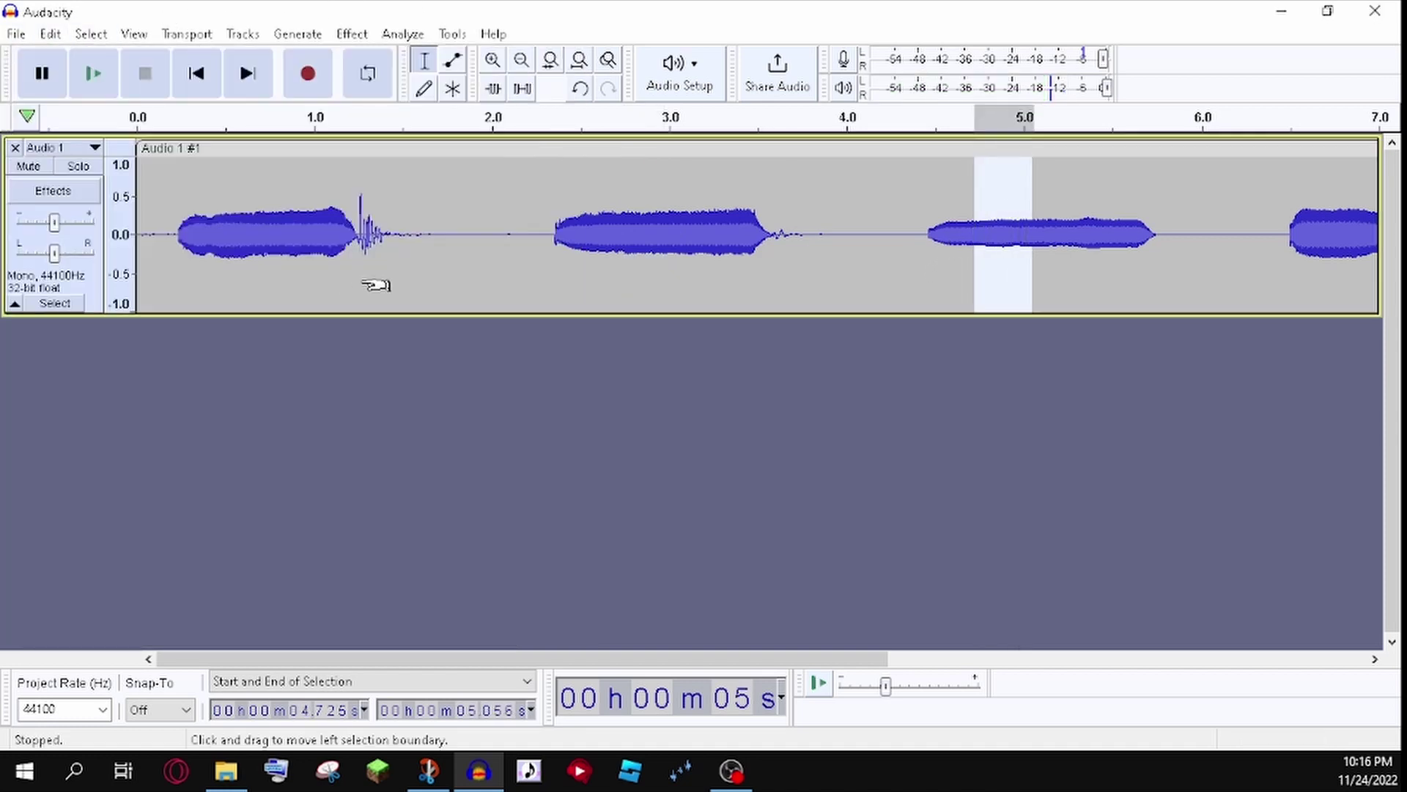
{"action": "key", "text": "ctrl+3"}
{"action": "key", "text": "ctrl+3"}
- Select the vowel around 6.85–7.43 s and export it as a WAV
{"action": "left_click_drag", "start_coordinate": [440, 235], "coordinate": [464, 242]}
{"action": "key", "text": "space"}
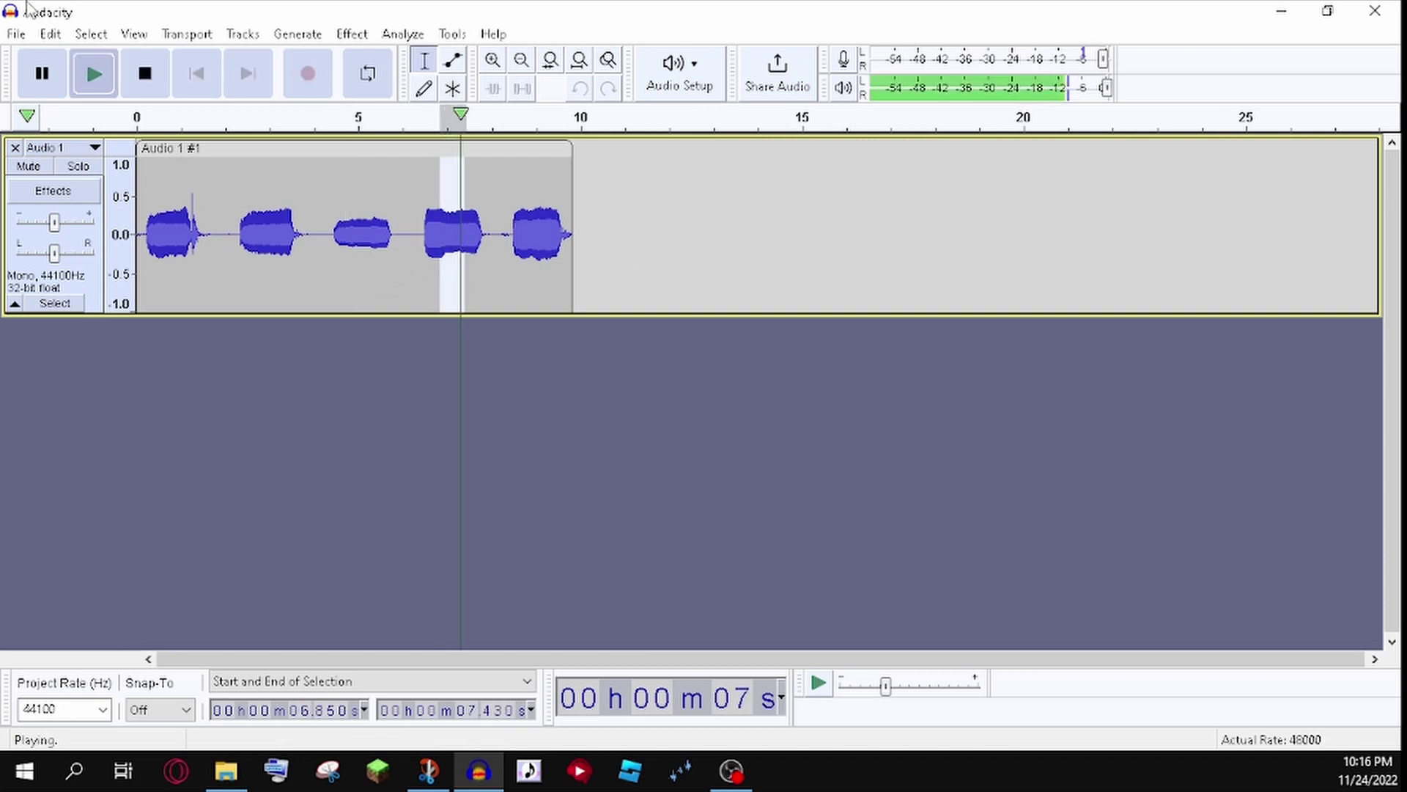
{"action": "left_click", "coordinate": [16, 33]}
{"action": "mouse_move", "coordinate": [96, 198]}
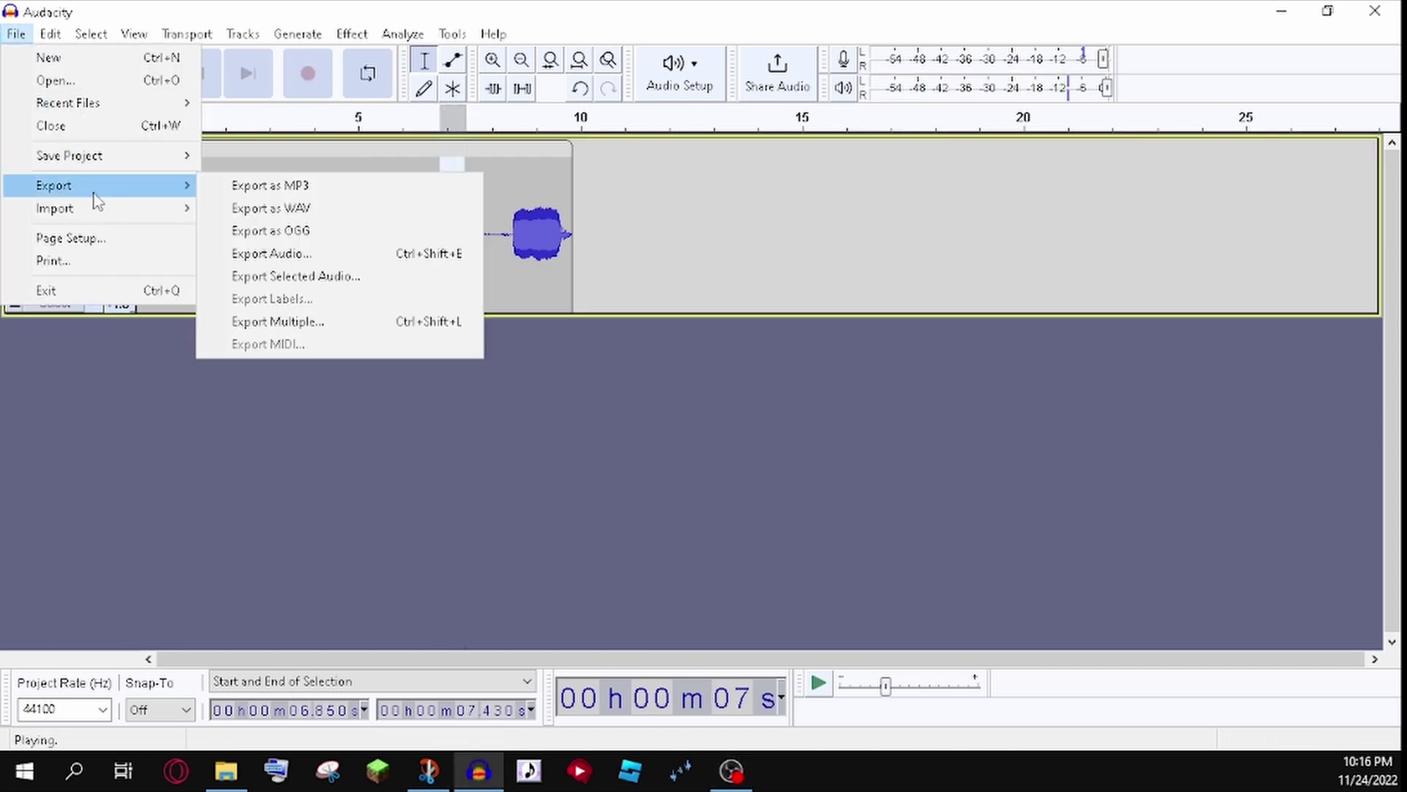
{"action": "left_click", "coordinate": [293, 276]}
{"action": "key", "text": "Escape"}
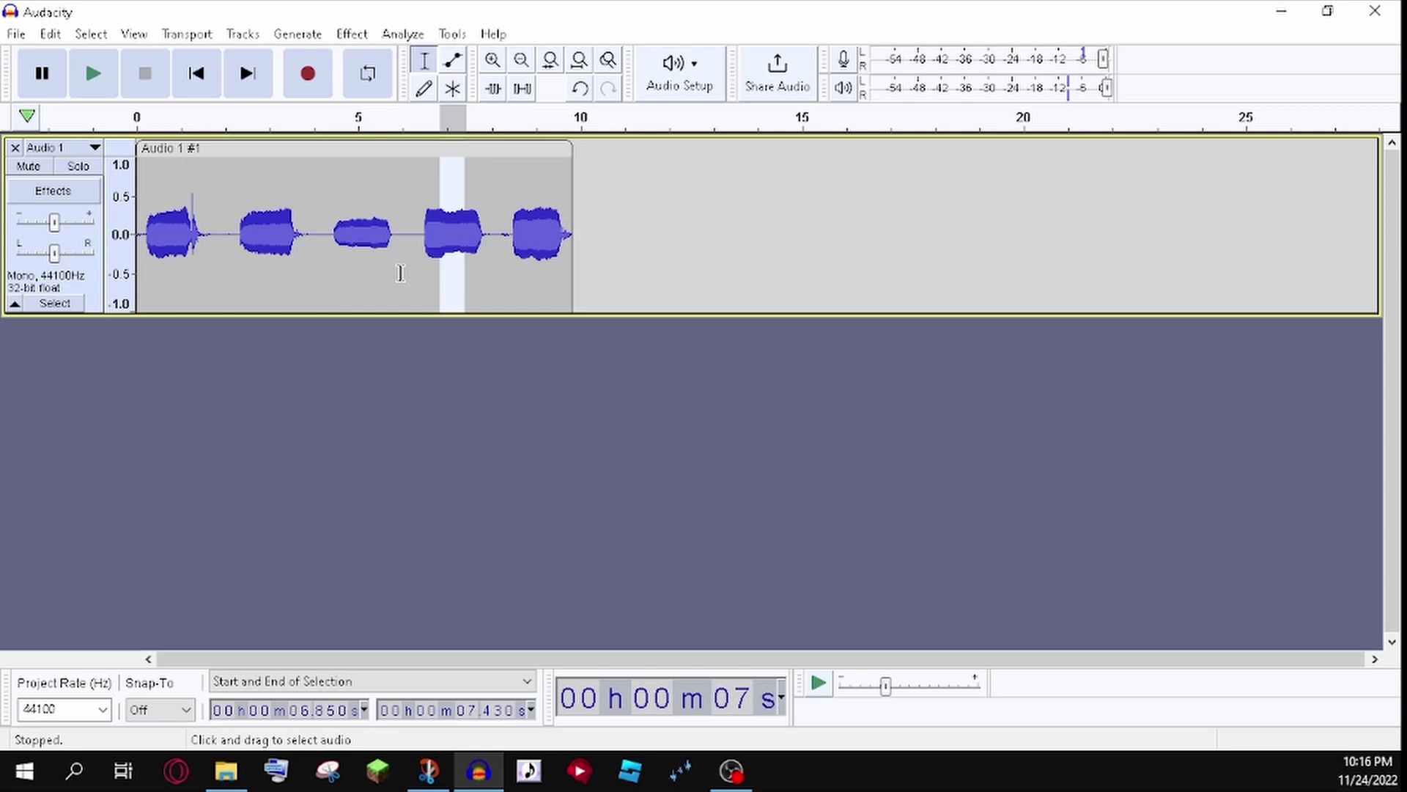
- Select the last vowel around 8.92–9.20 s and export it as a WAV
{"action": "left_click_drag", "start_coordinate": [533, 258], "coordinate": [544, 260]}
{"action": "key", "text": "space"}
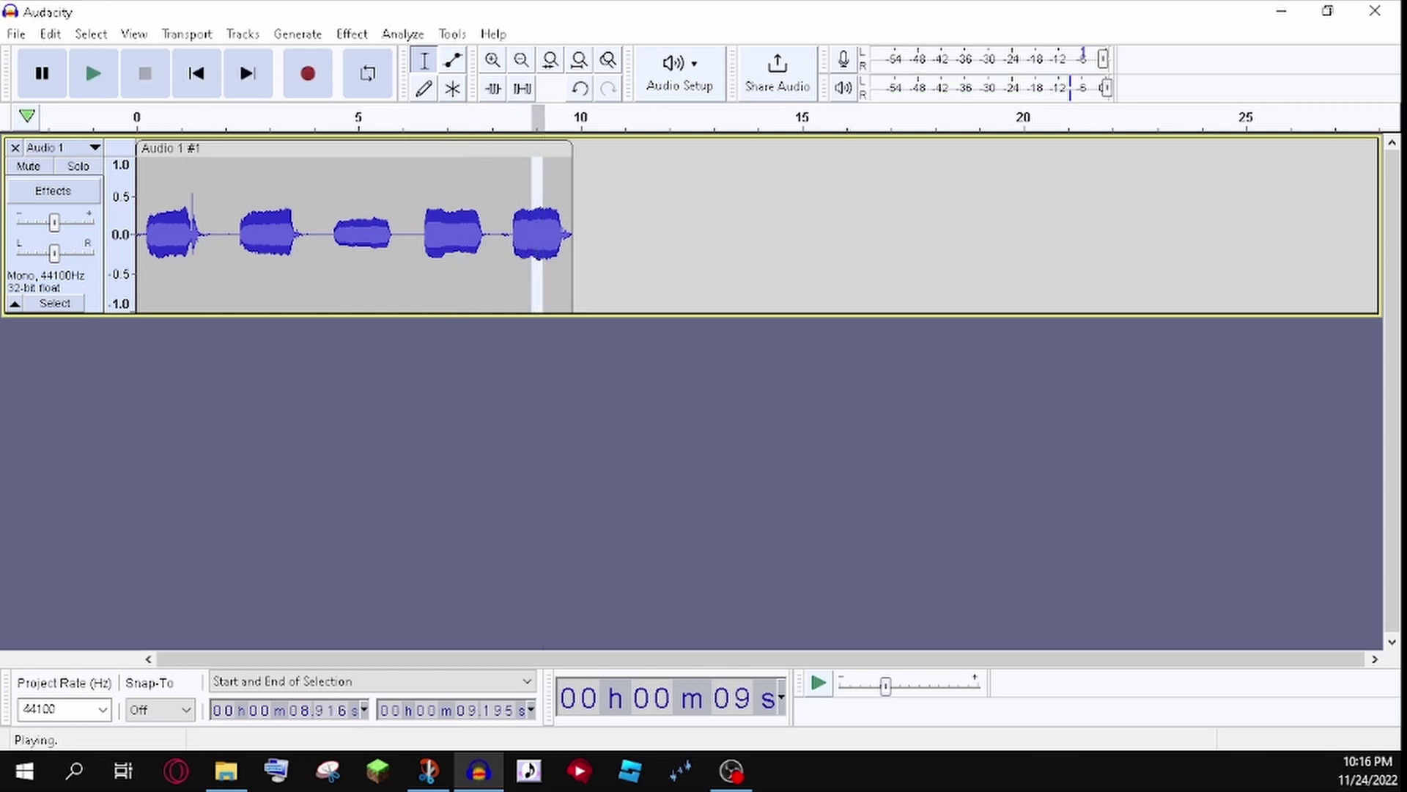
{"action": "left_click", "coordinate": [17, 37]}
{"action": "mouse_move", "coordinate": [88, 186]}
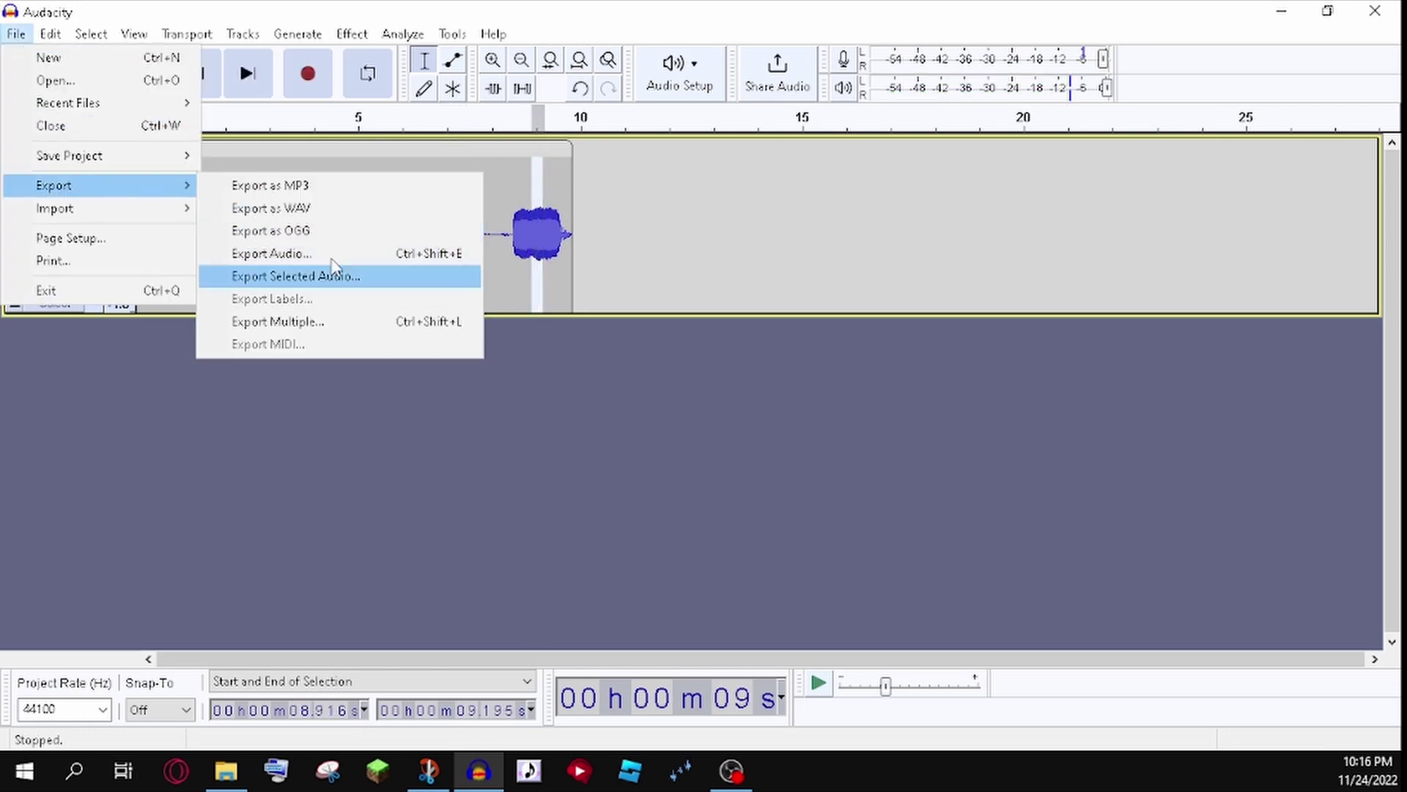
{"action": "left_click", "coordinate": [288, 277]}
{"action": "key", "text": "Escape"}
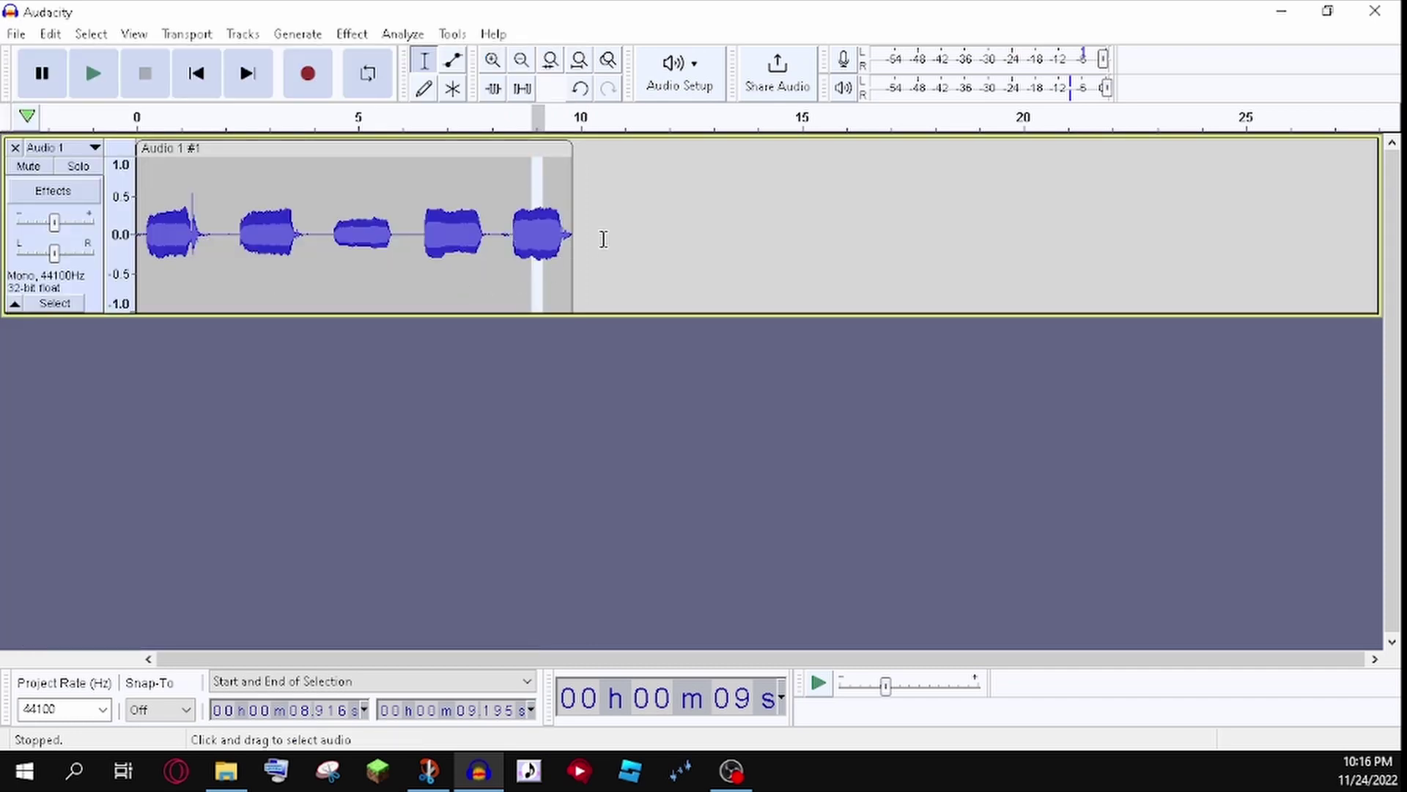
- Close Audacity without saving the recording and dismiss the error log
{"action": "left_click", "coordinate": [1375, 10]}
{"action": "left_click", "coordinate": [744, 377]}
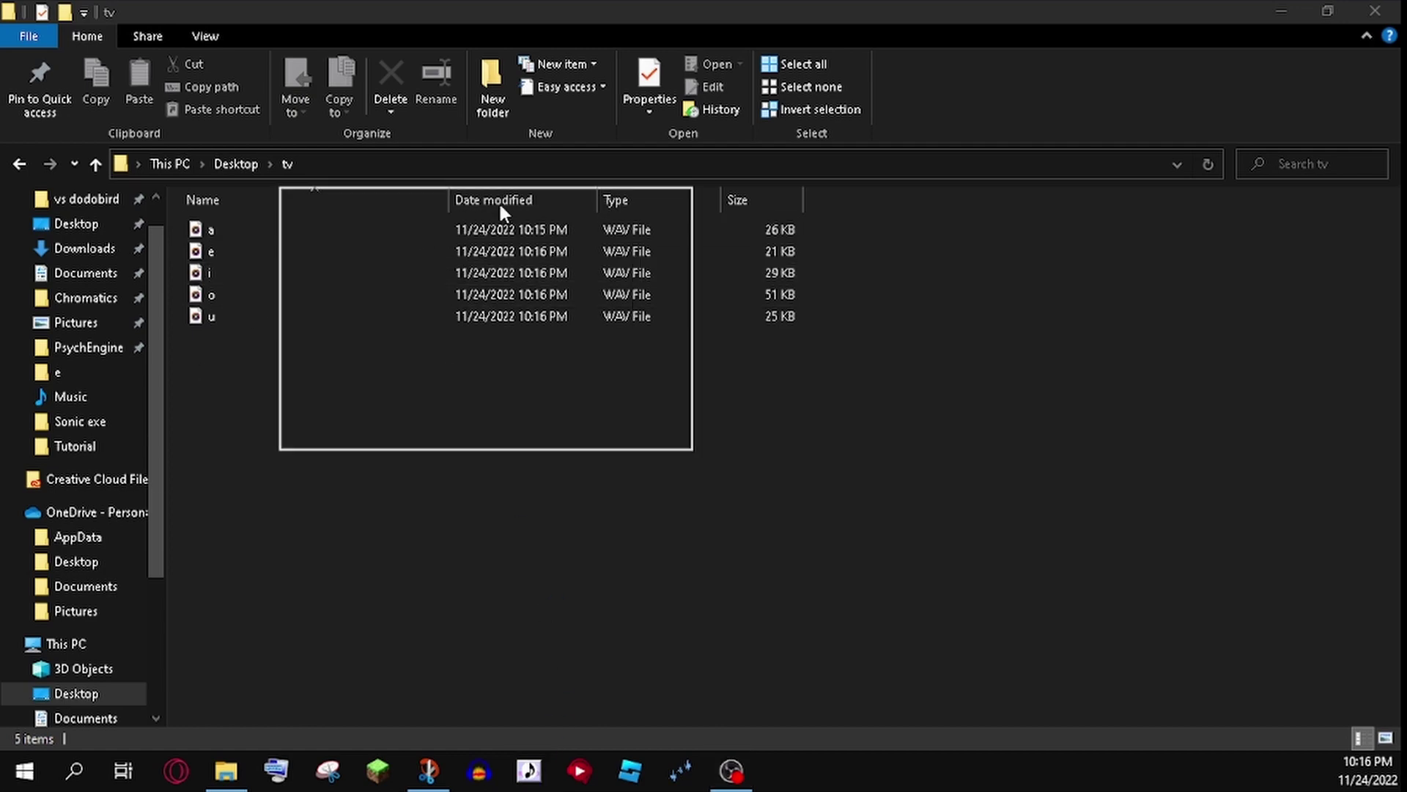
{"action": "left_click", "coordinate": [490, 434]}
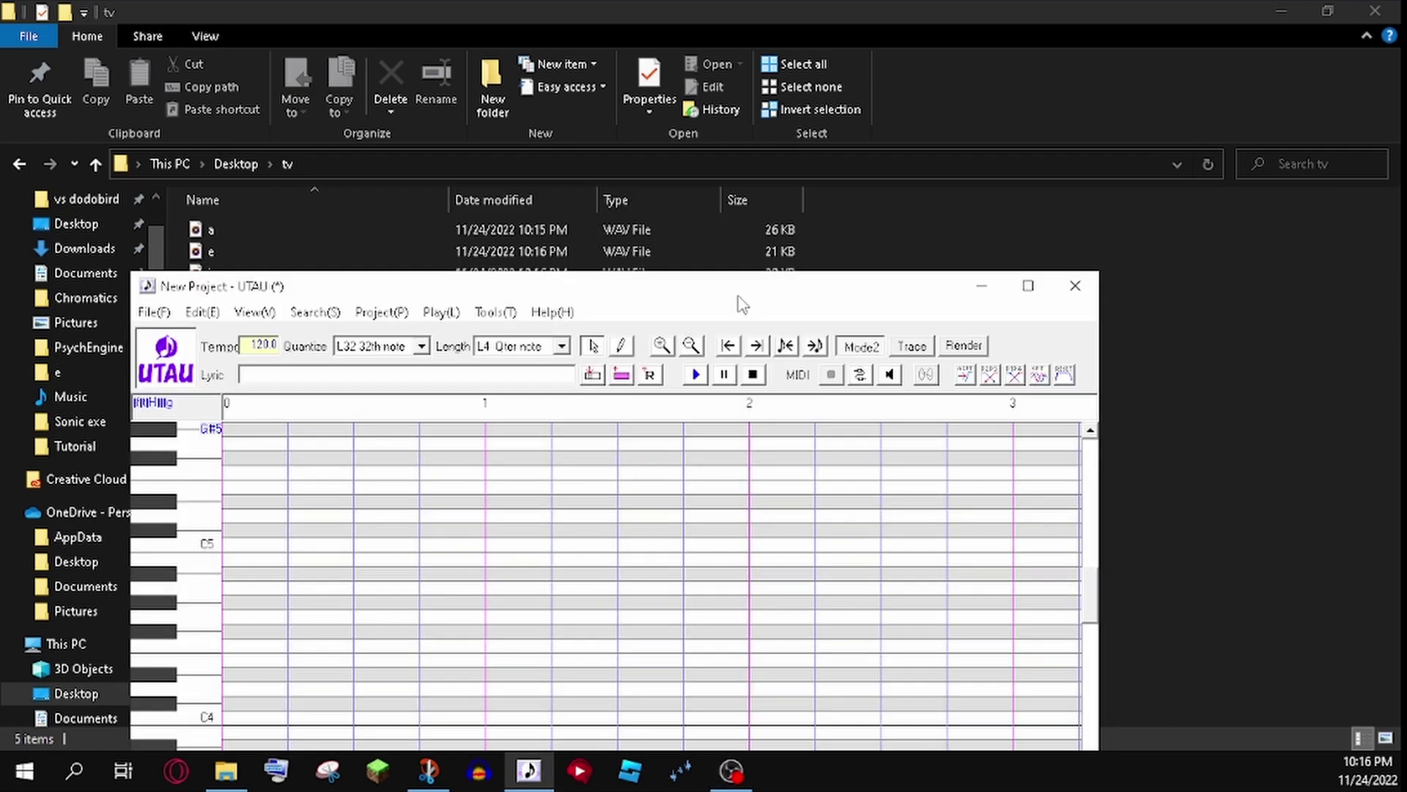
- Launch UTAU and open the Project Configuration settings
{"action": "double_click", "coordinate": [466, 284]}
{"action": "left_click", "coordinate": [261, 38]}
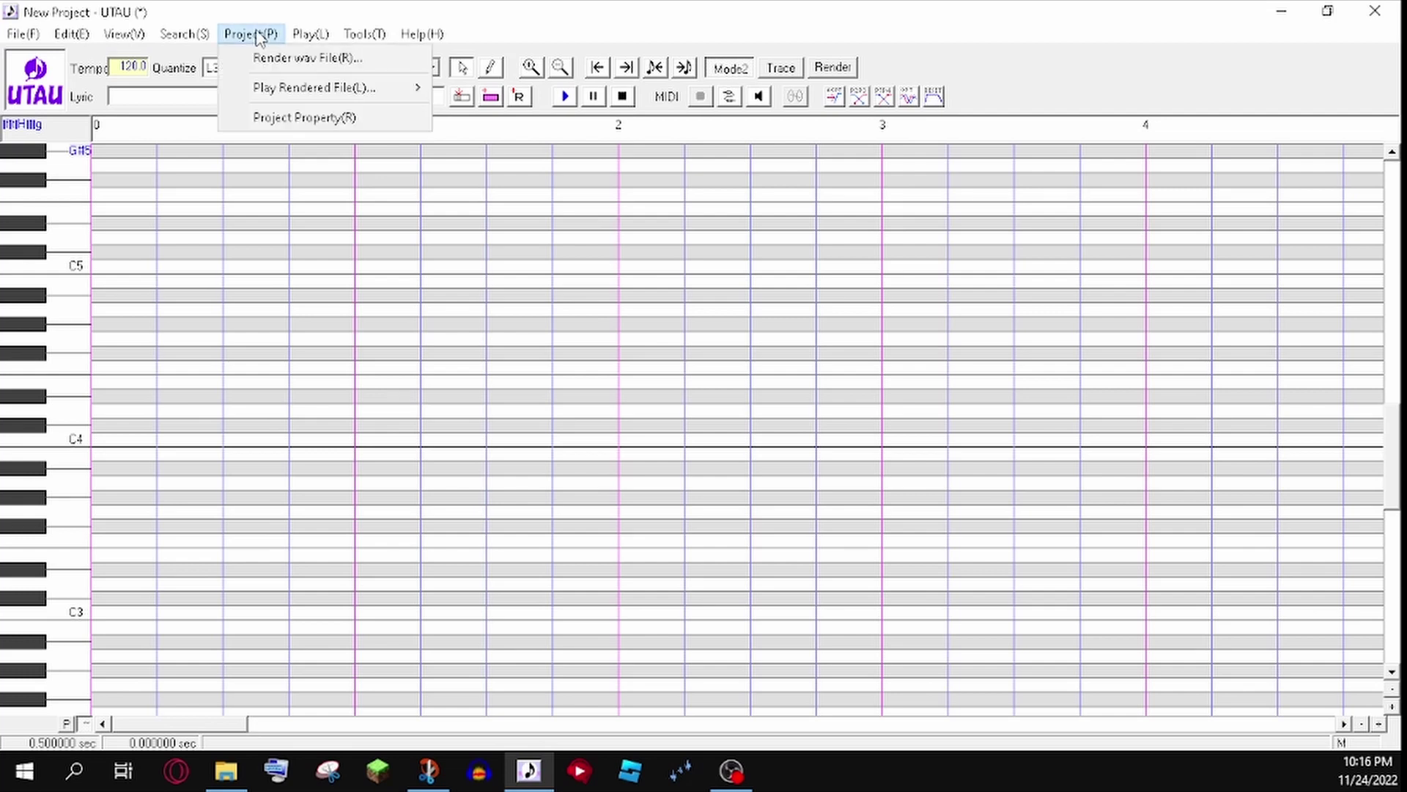
{"action": "left_click", "coordinate": [260, 40]}
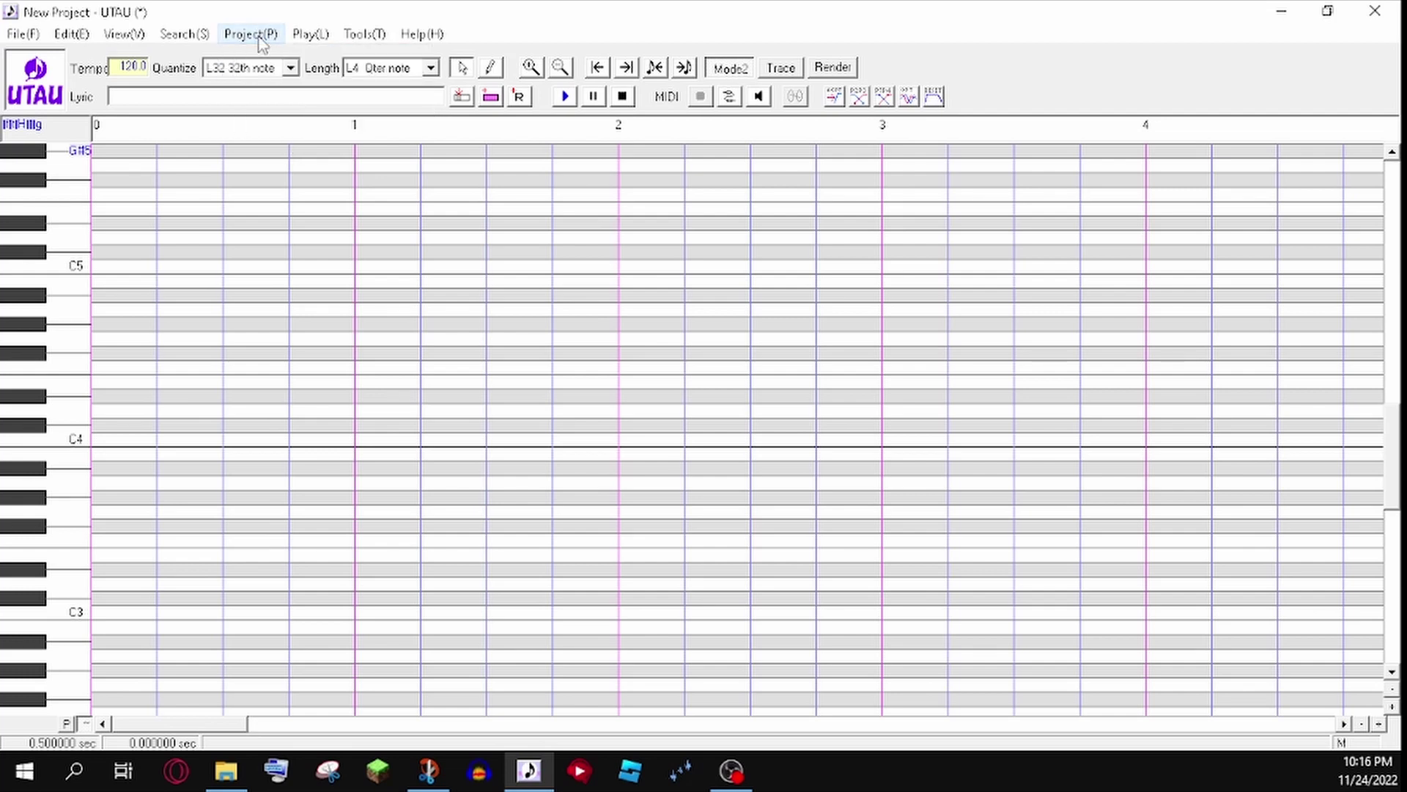
{"action": "left_click", "coordinate": [261, 38]}
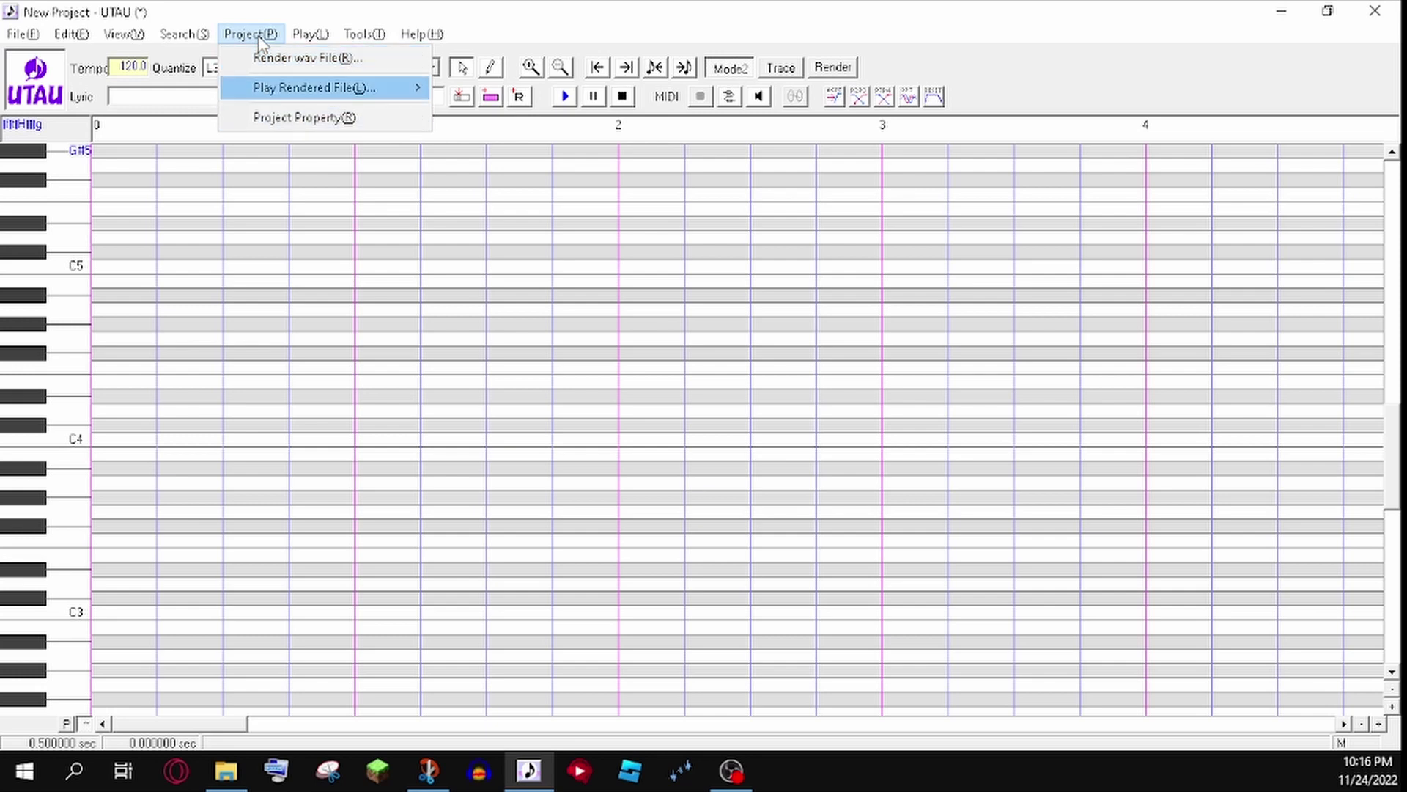
{"action": "left_click", "coordinate": [258, 40]}
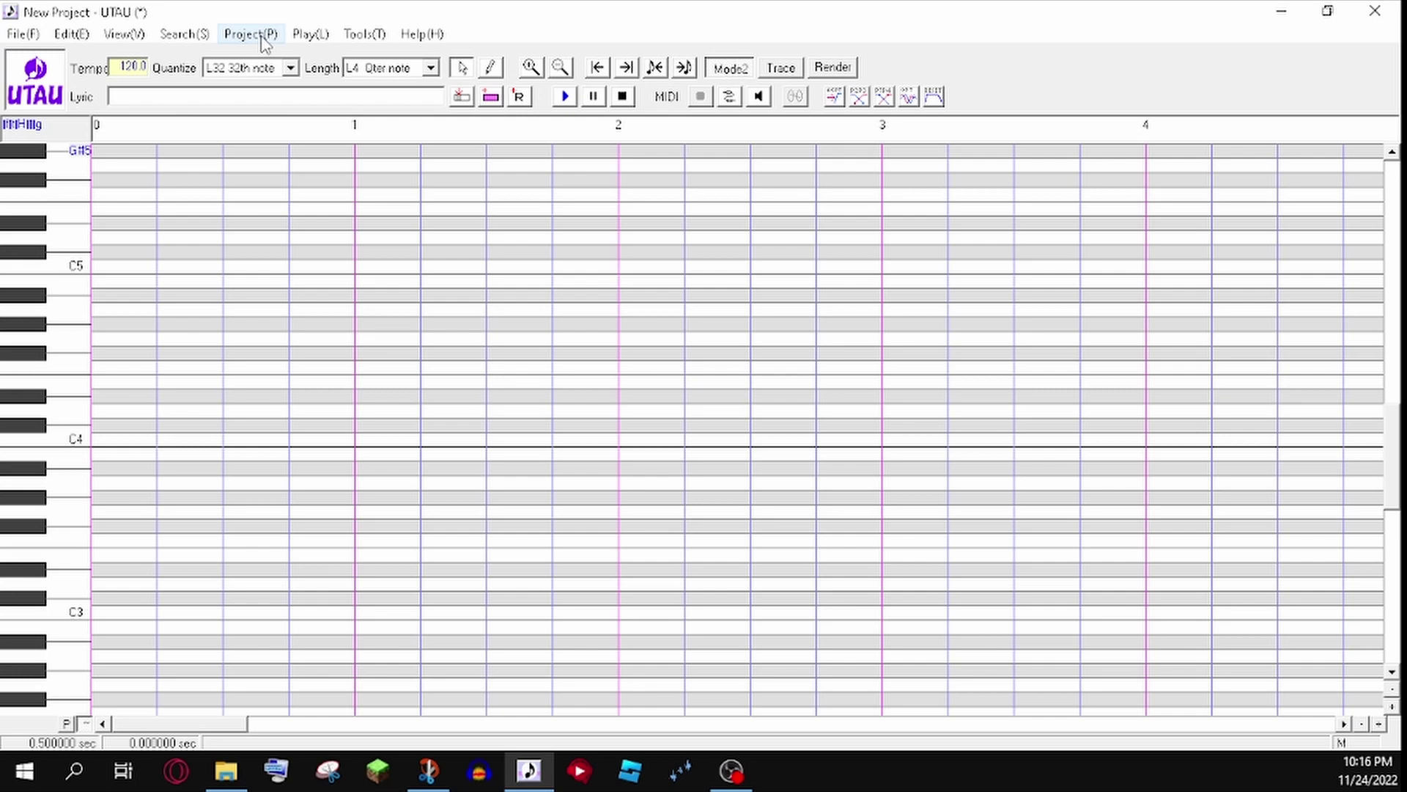
{"action": "left_click", "coordinate": [265, 43]}
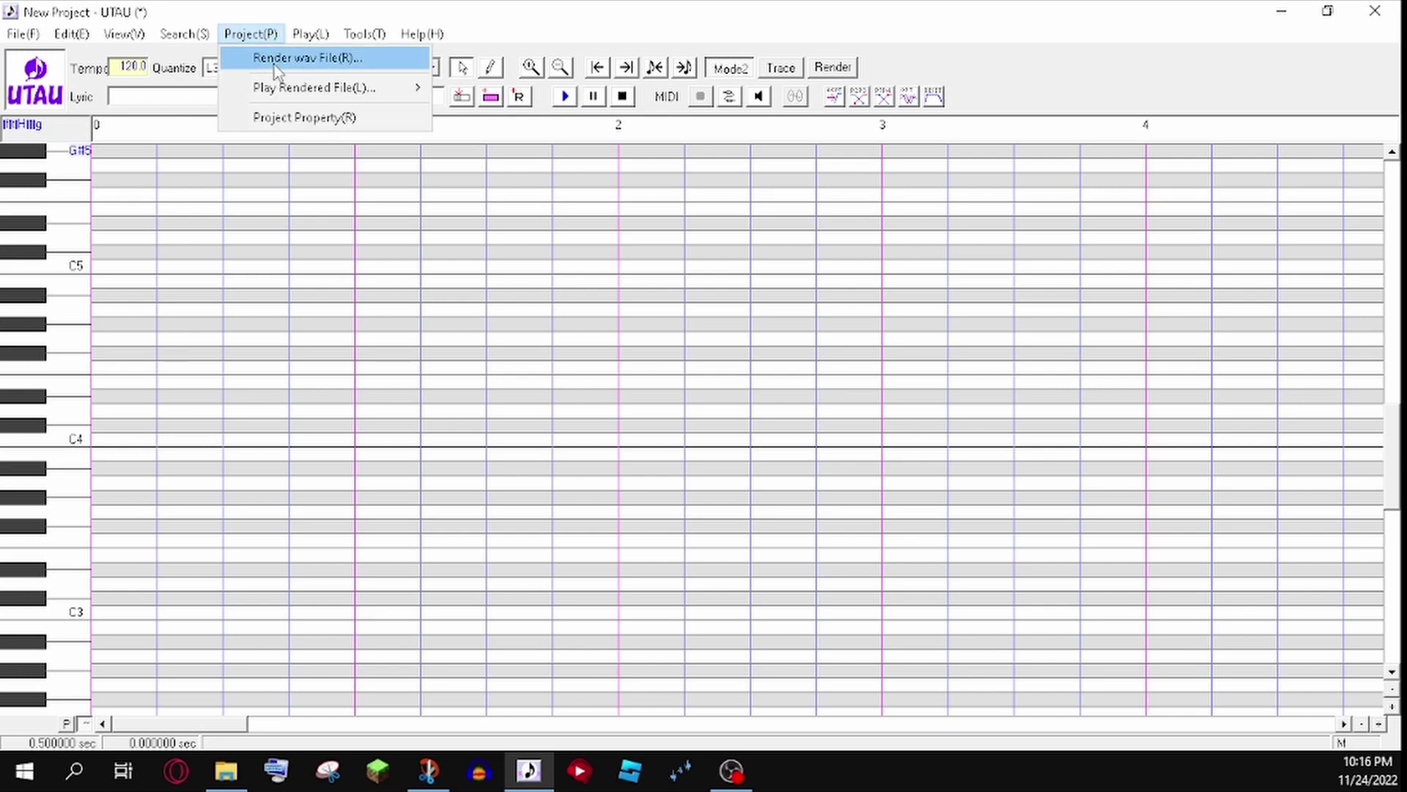
{"action": "left_click", "coordinate": [294, 119]}
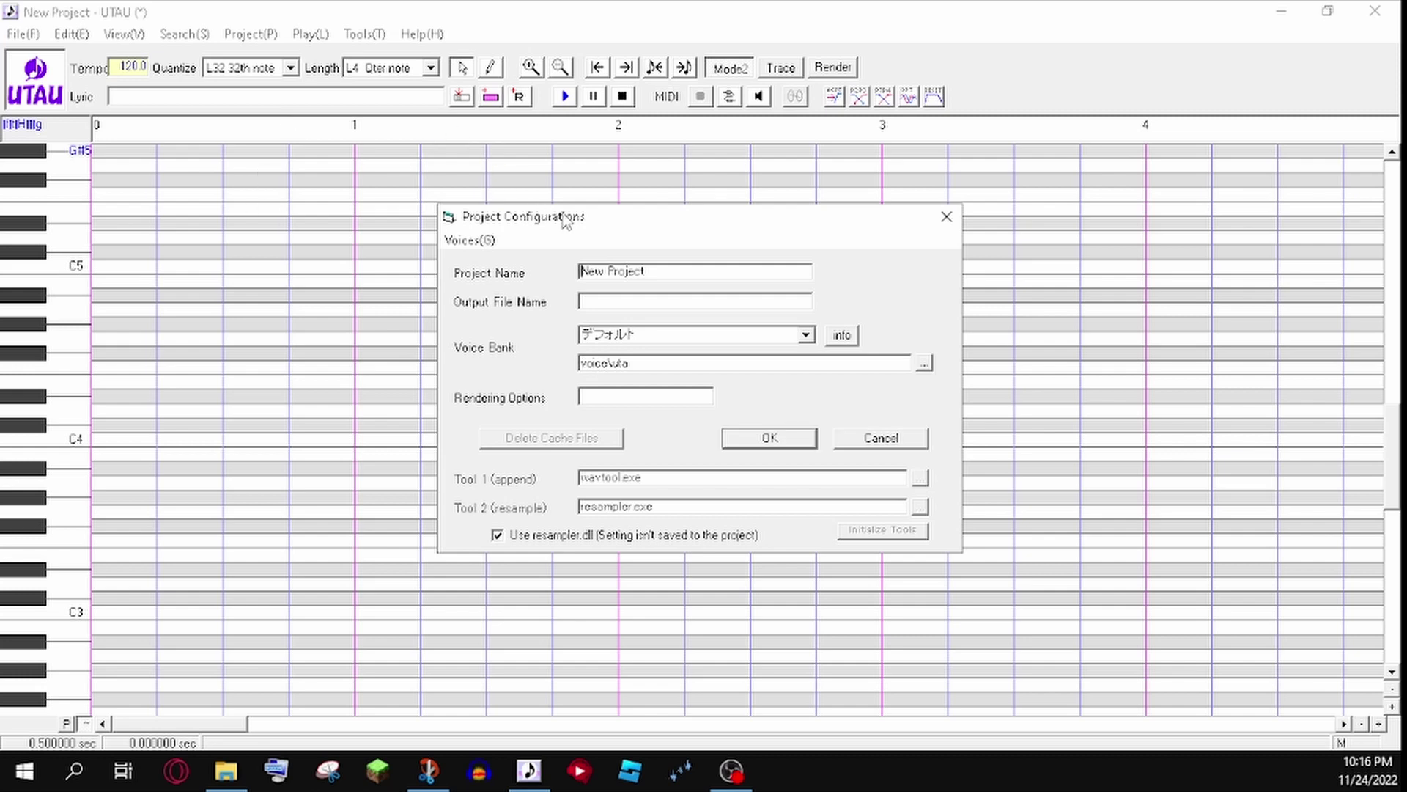
{"action": "left_click_drag", "start_coordinate": [564, 220], "coordinate": [526, 232]}
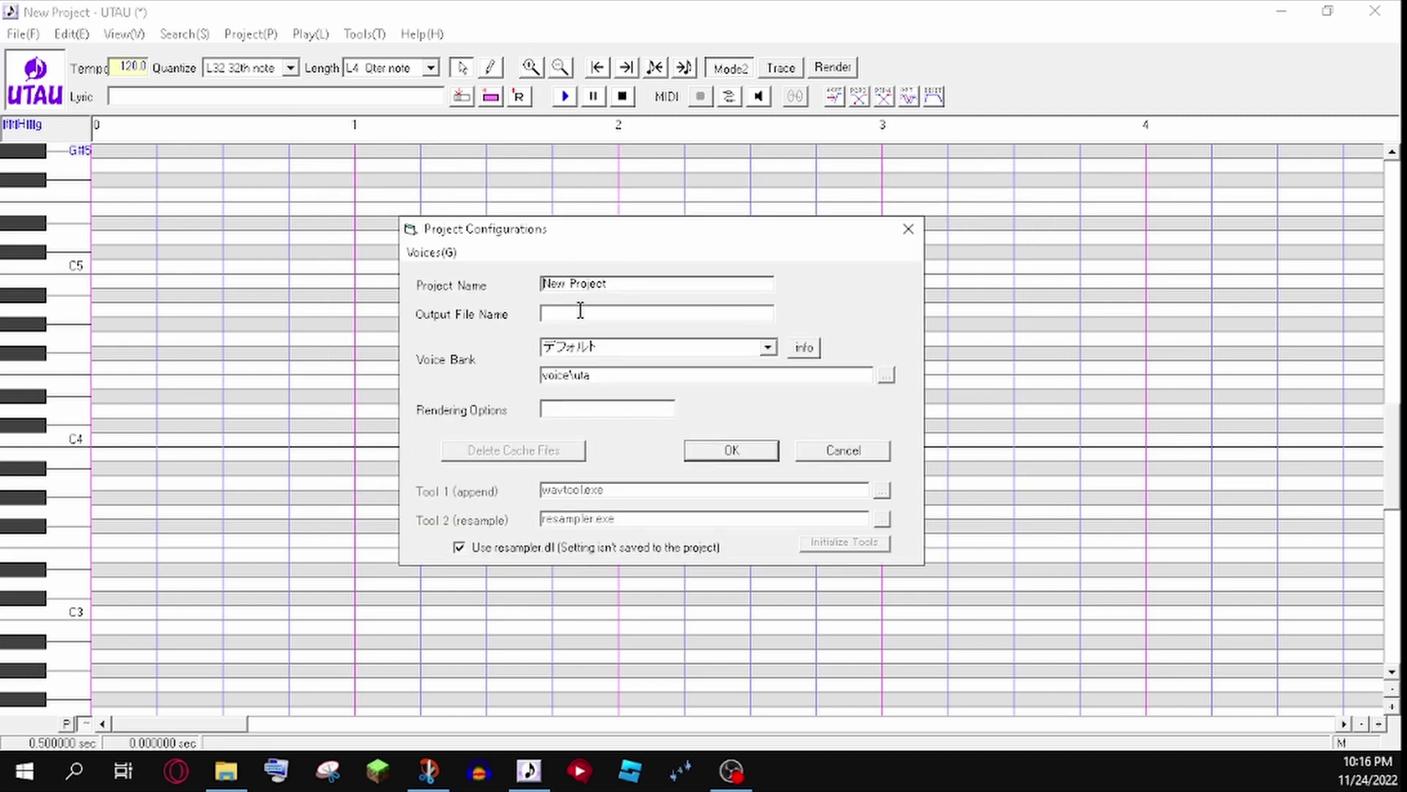
- Browse to the Desktop's tv folder and pick a WAV in it as the voicebank
{"action": "left_click", "coordinate": [885, 376]}
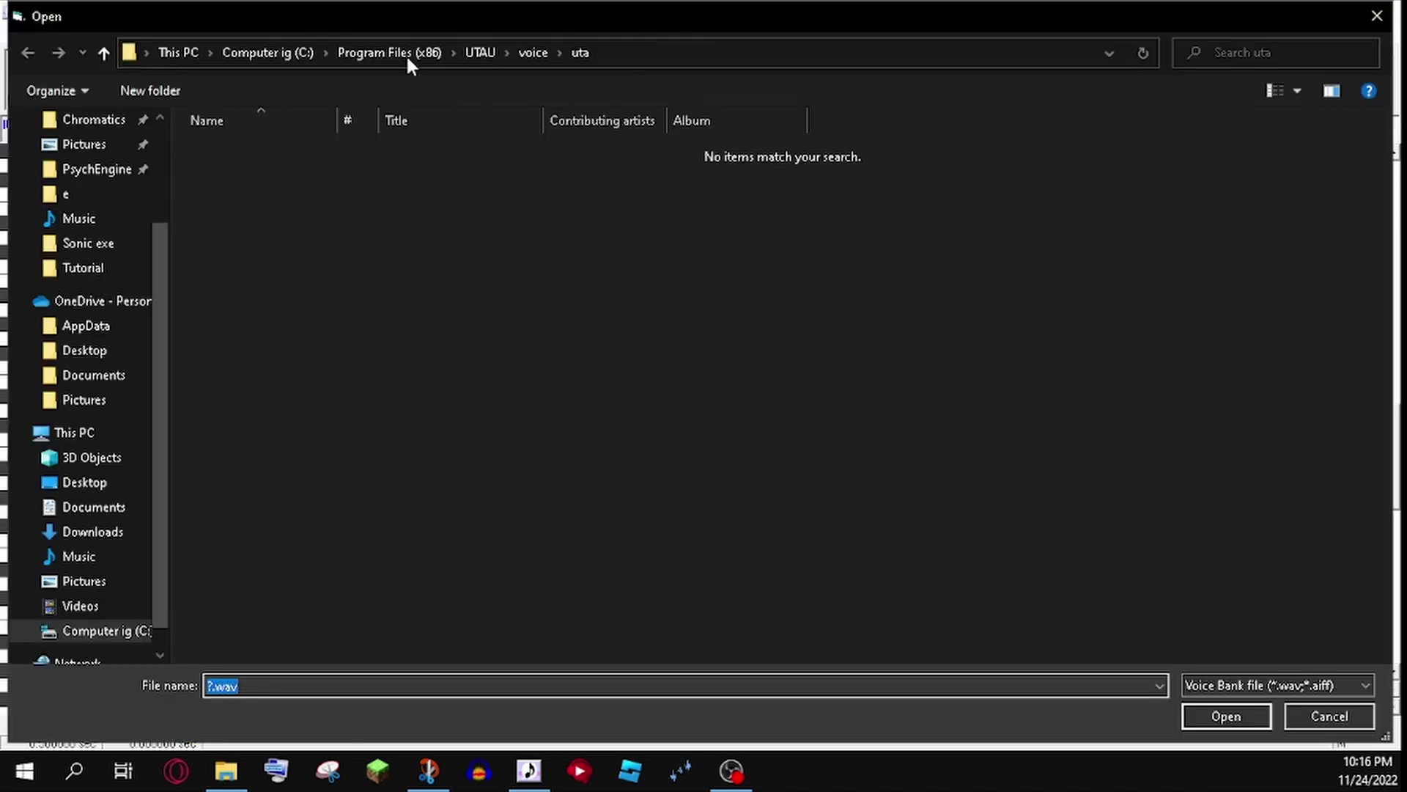
{"action": "left_click", "coordinate": [85, 507]}
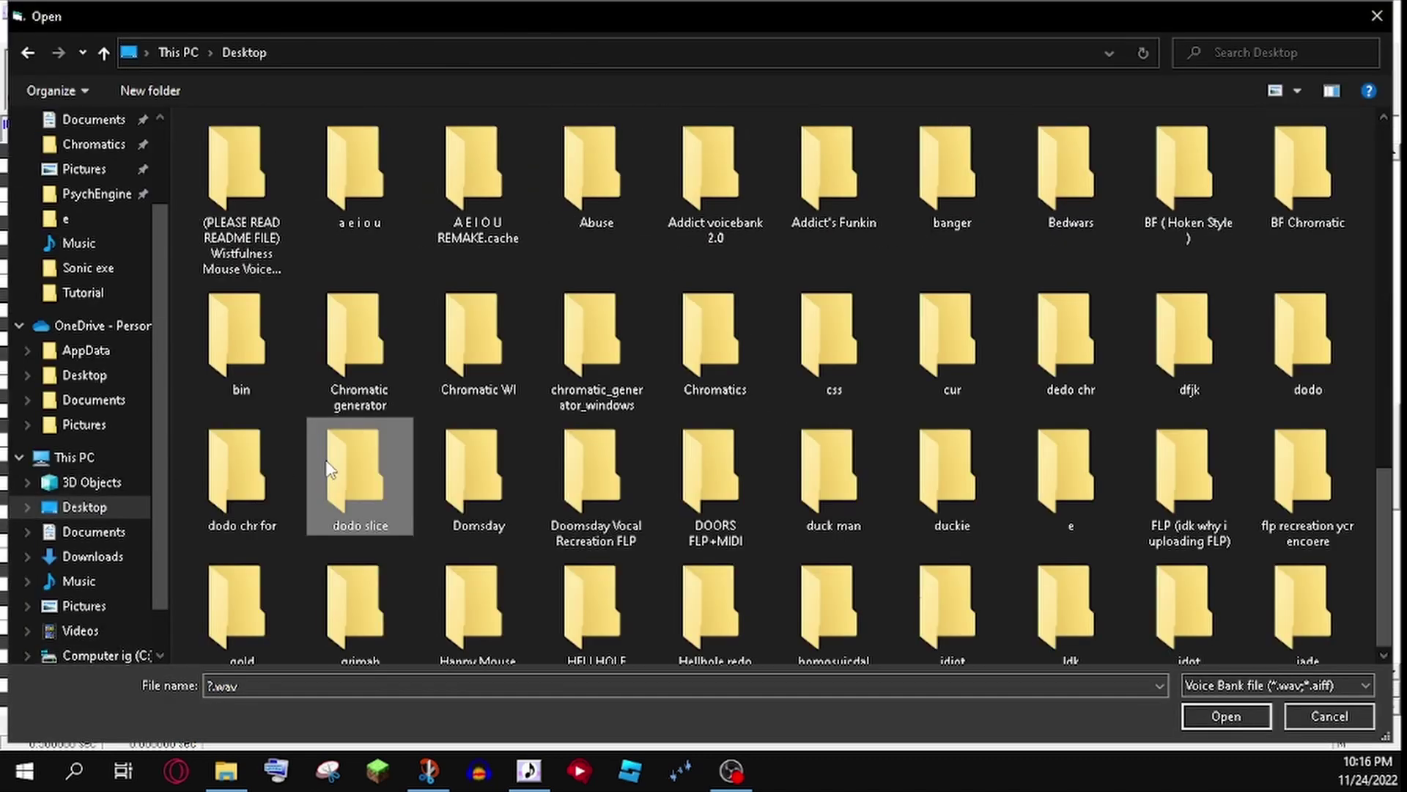
{"action": "scroll", "coordinate": [361, 455], "scroll_direction": "down", "scroll_amount": 10}
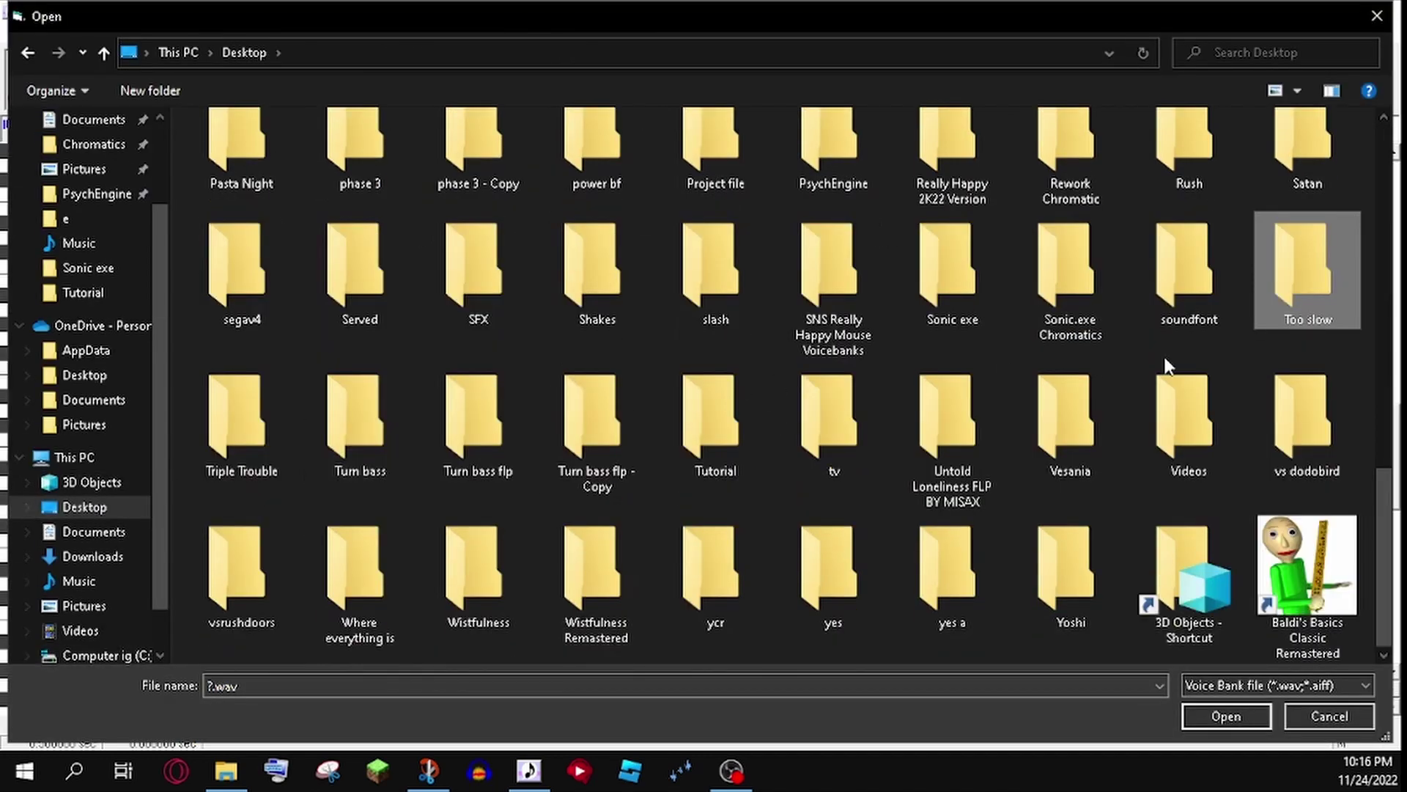
{"action": "double_click", "coordinate": [834, 447]}
{"action": "double_click", "coordinate": [270, 238]}
- Confirm the tv voicebank, then draw quarter notes C4 'a' and C#4 'e'
{"action": "left_click", "coordinate": [748, 453]}
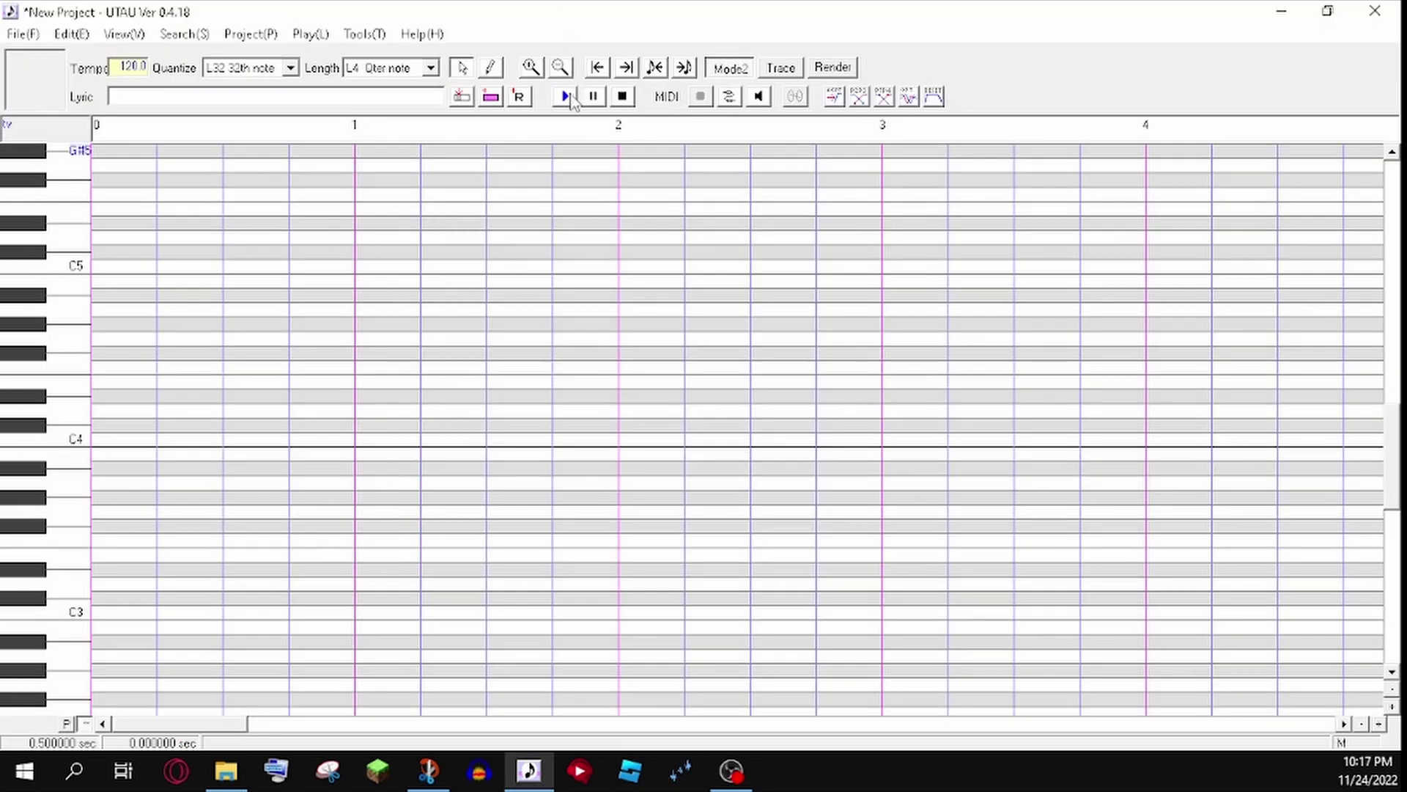
{"action": "left_click", "coordinate": [490, 67]}
{"action": "scroll", "coordinate": [110, 513], "scroll_direction": "down", "scroll_amount": 1}
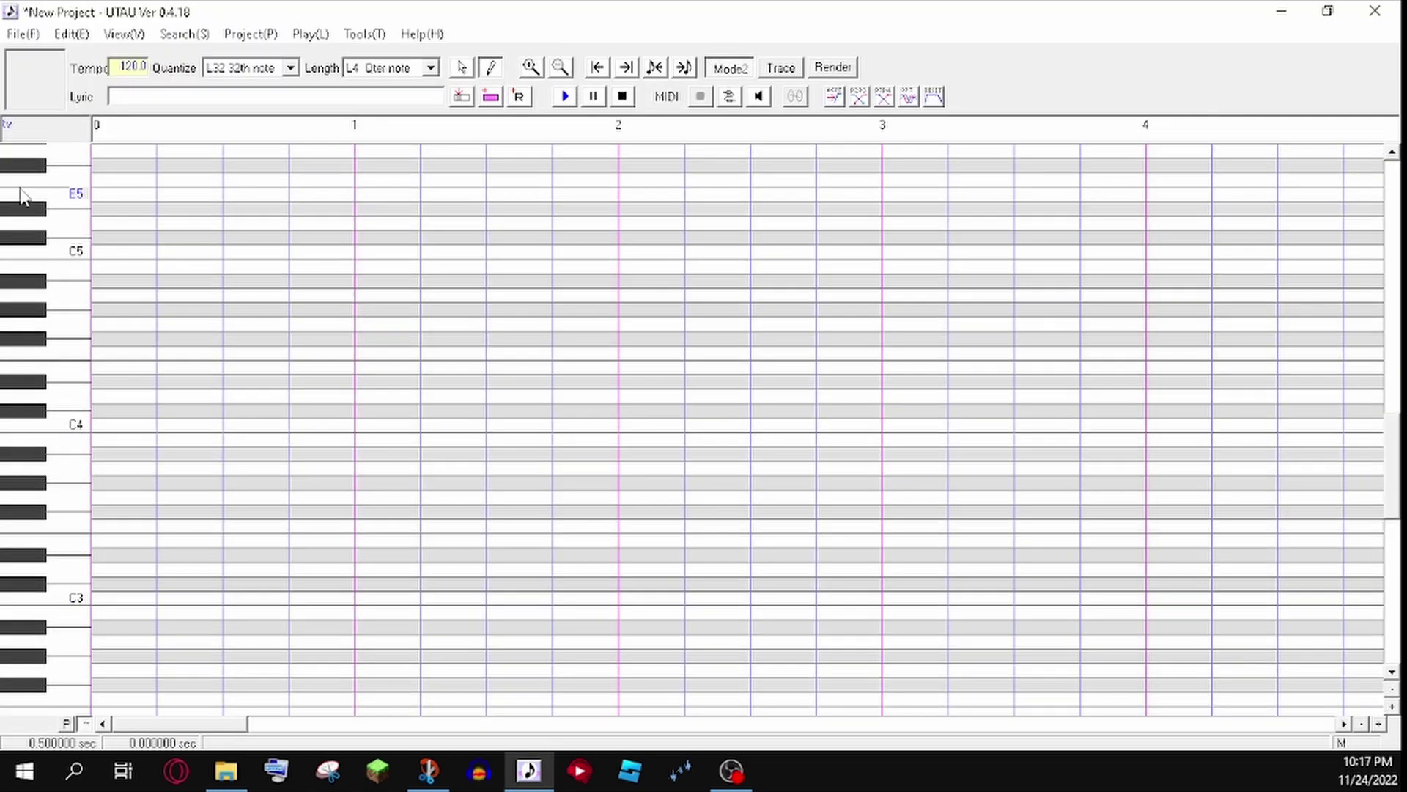
{"action": "left_click", "coordinate": [110, 425]}
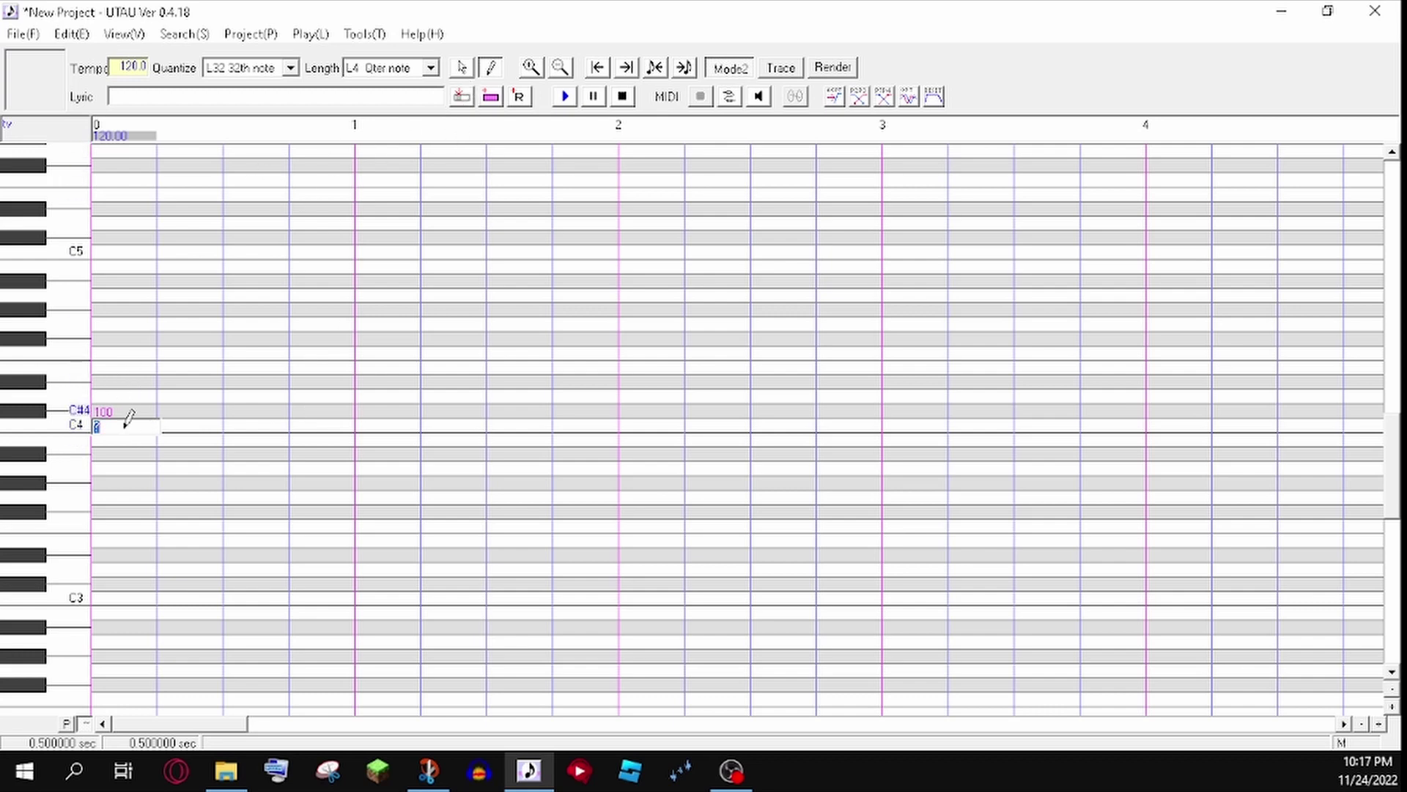
{"action": "key", "text": "Return"}
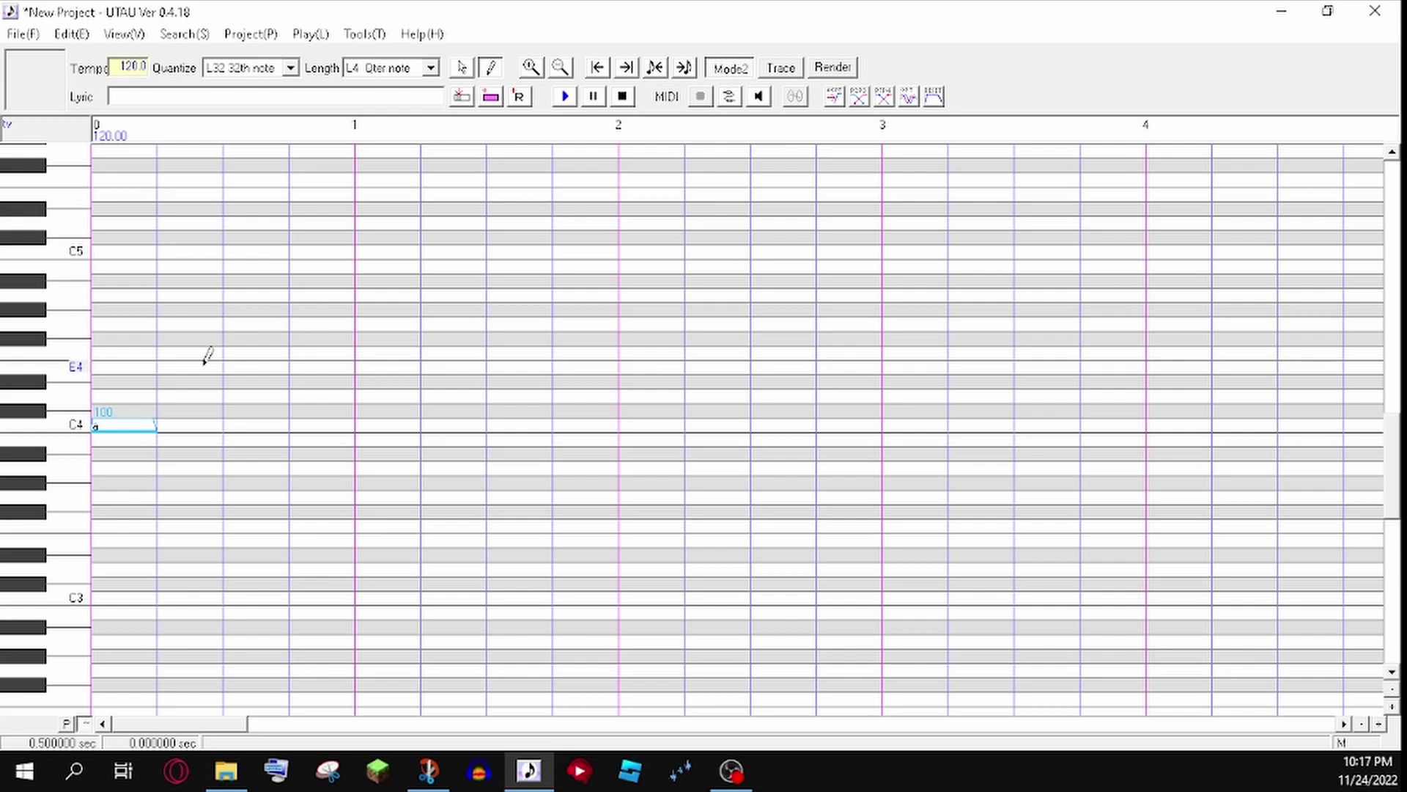
{"action": "left_click", "coordinate": [183, 412]}
{"action": "left_click", "coordinate": [15, 334]}
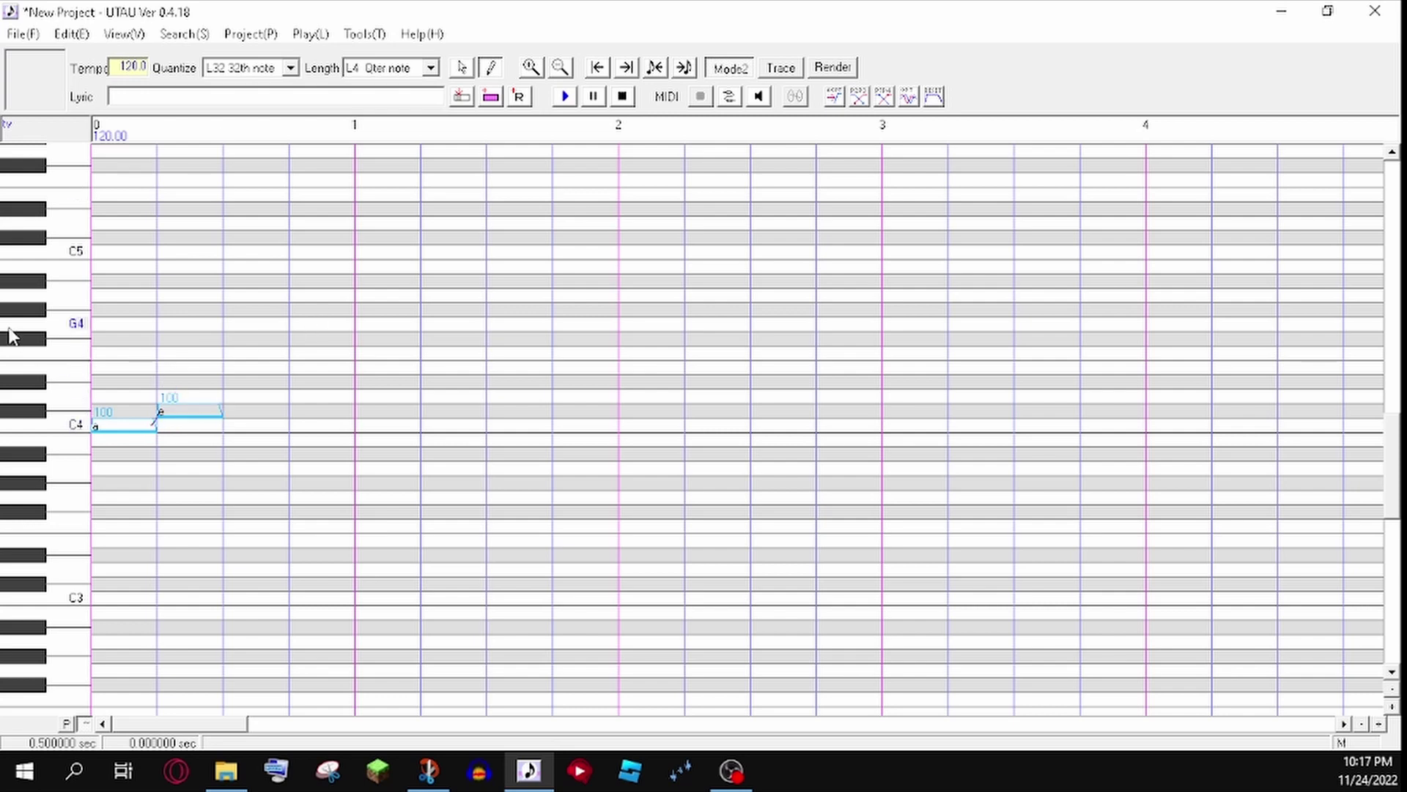
- Add quarter notes D4 'i', D#4 'o' and E4 'u' after them
{"action": "left_click", "coordinate": [233, 396]}
{"action": "double_click", "coordinate": [229, 398]}
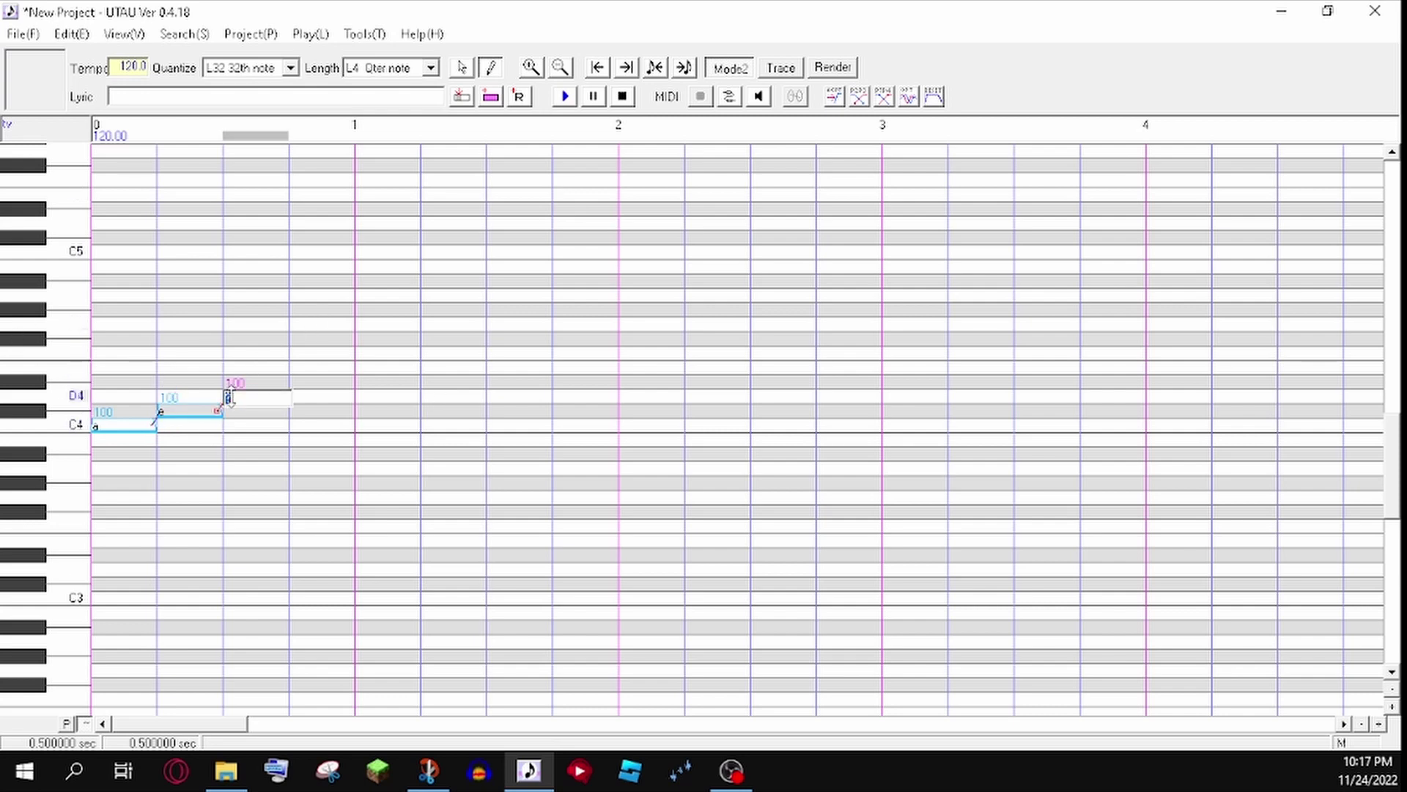
{"action": "type", "text": "i"}
{"action": "key", "text": "Return"}
{"action": "left_click", "coordinate": [304, 381]}
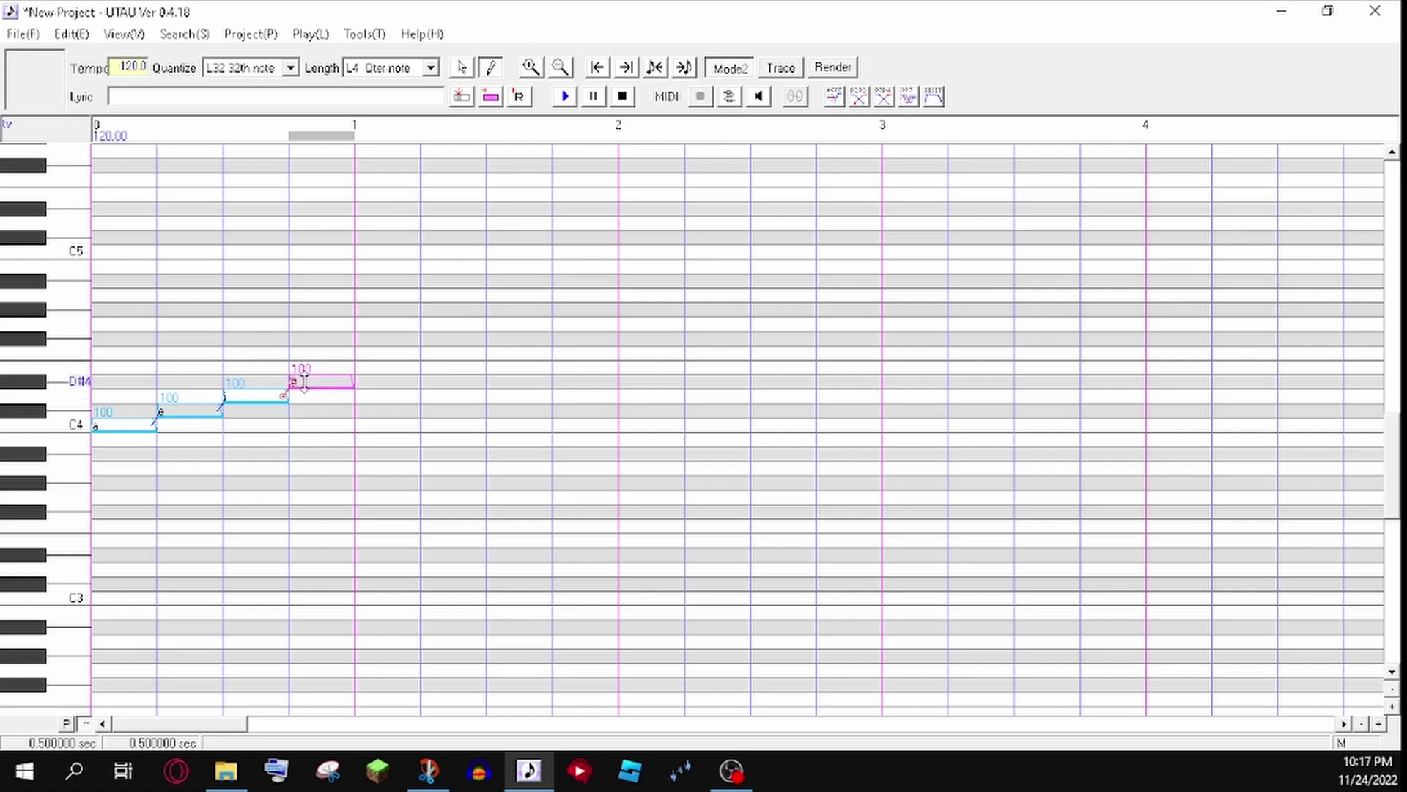
{"action": "double_click", "coordinate": [333, 387]}
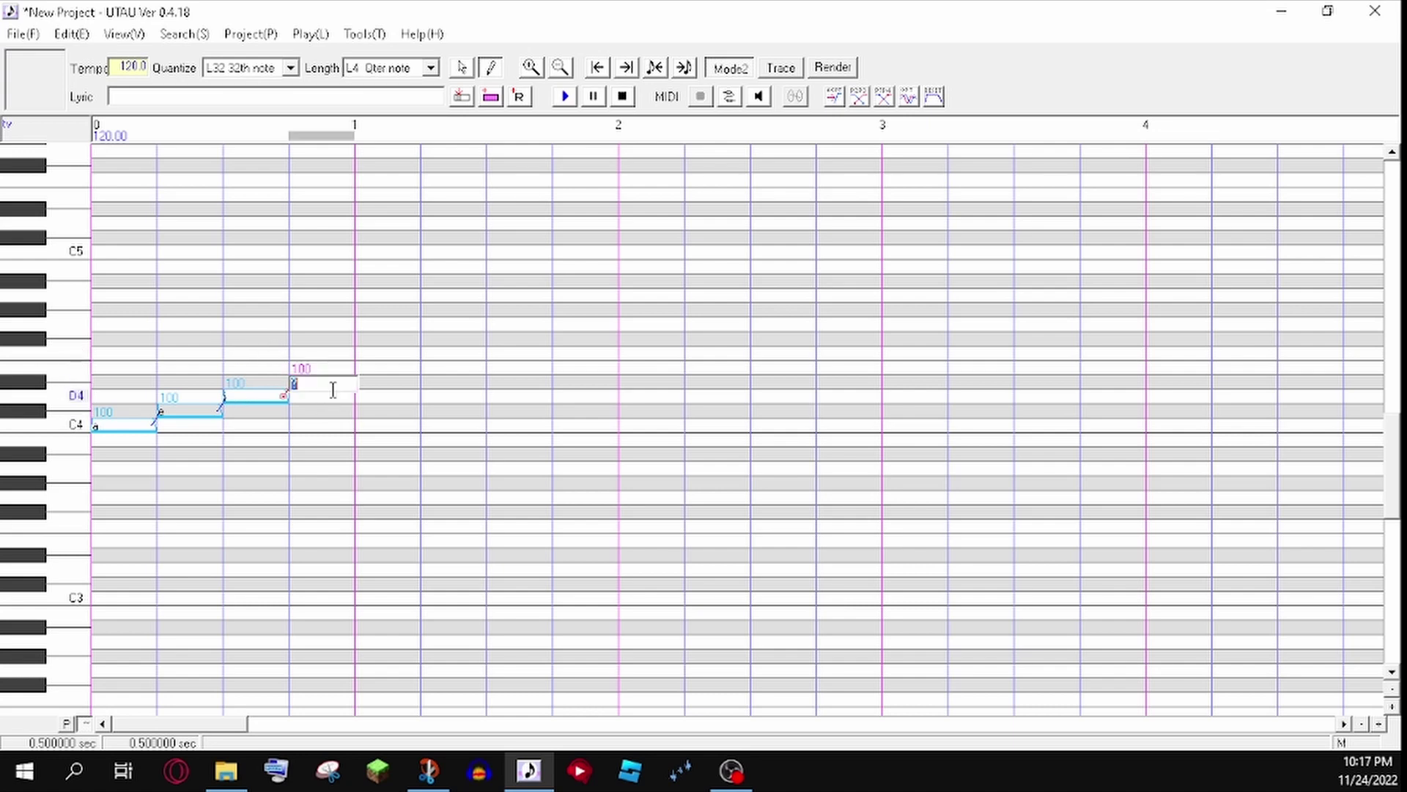
{"action": "type", "text": "o"}
{"action": "key", "text": "Return"}
{"action": "left_click", "coordinate": [379, 370]}
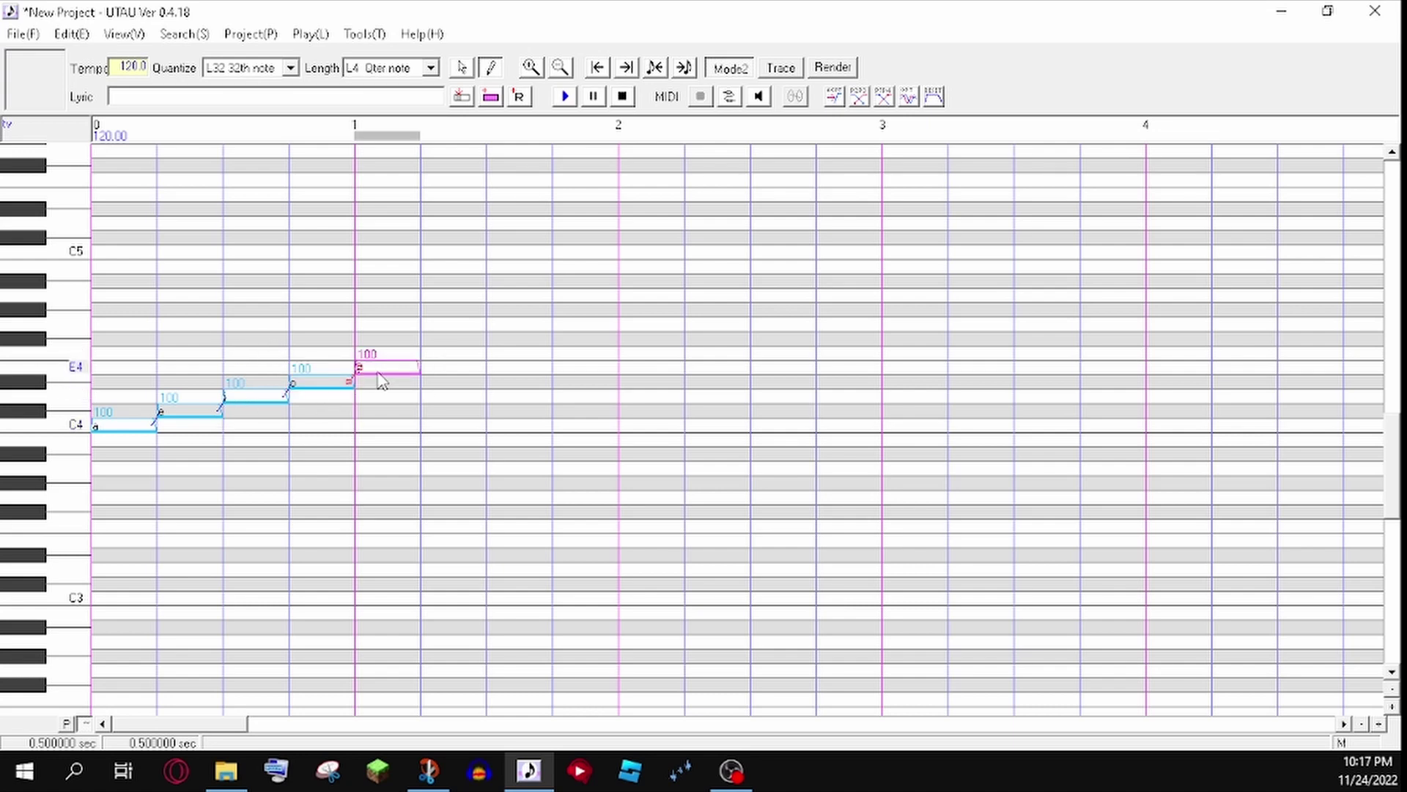
{"action": "double_click", "coordinate": [382, 373]}
{"action": "type", "text": "u"}
{"action": "key", "text": "Return"}
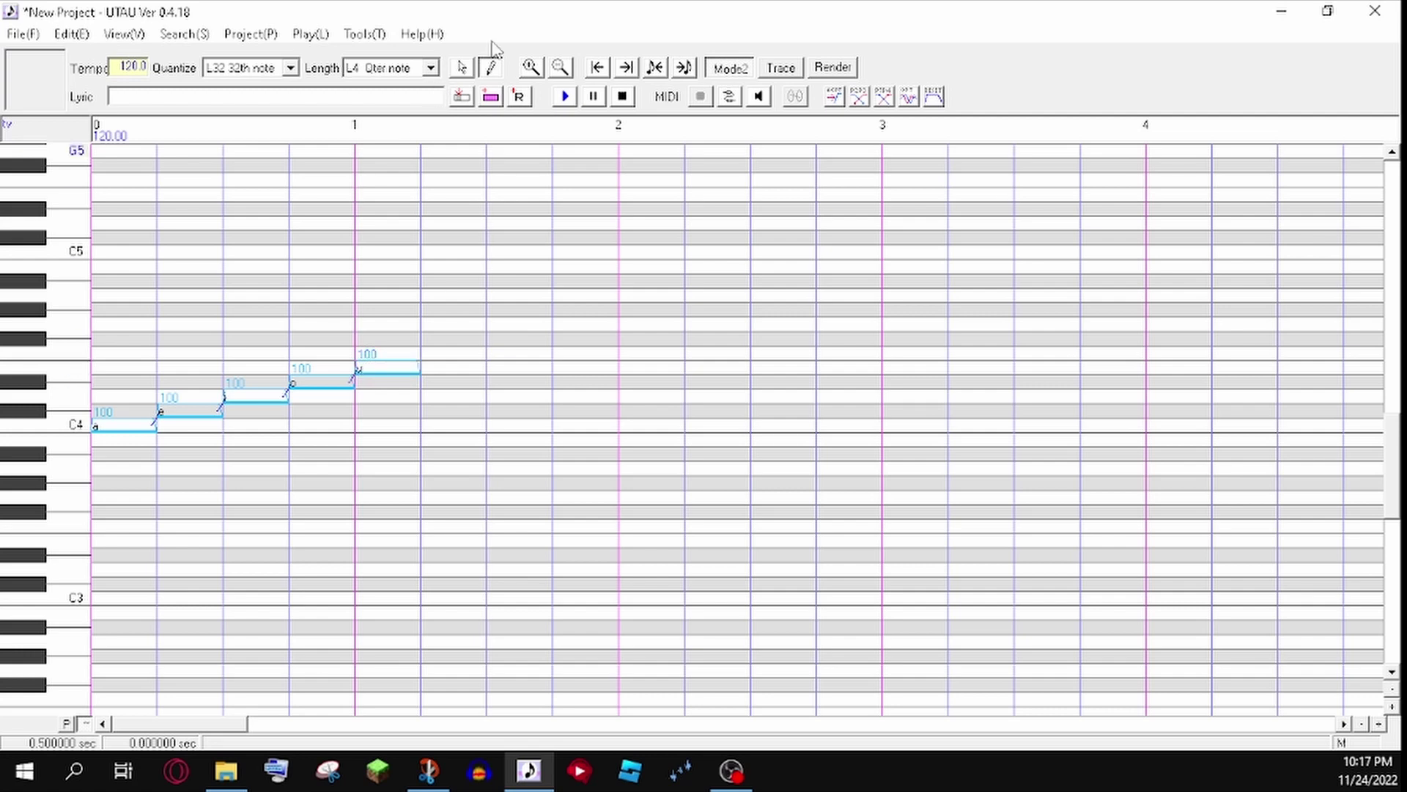
- Run AutoPitchwriter with default settings on all five notes and play the phrase back
{"action": "key", "text": "ctrl+a"}
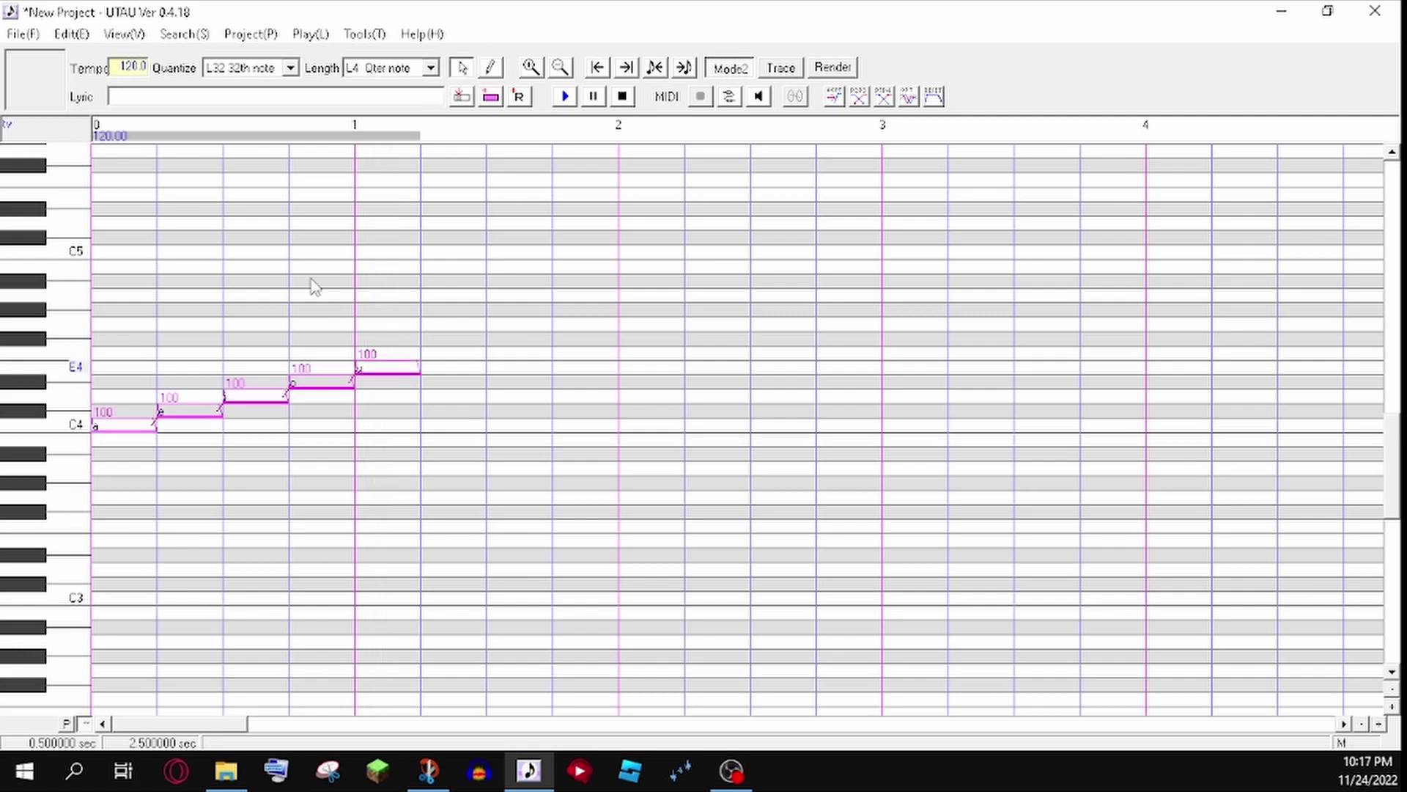
{"action": "left_click", "coordinate": [355, 35]}
{"action": "mouse_move", "coordinate": [422, 110]}
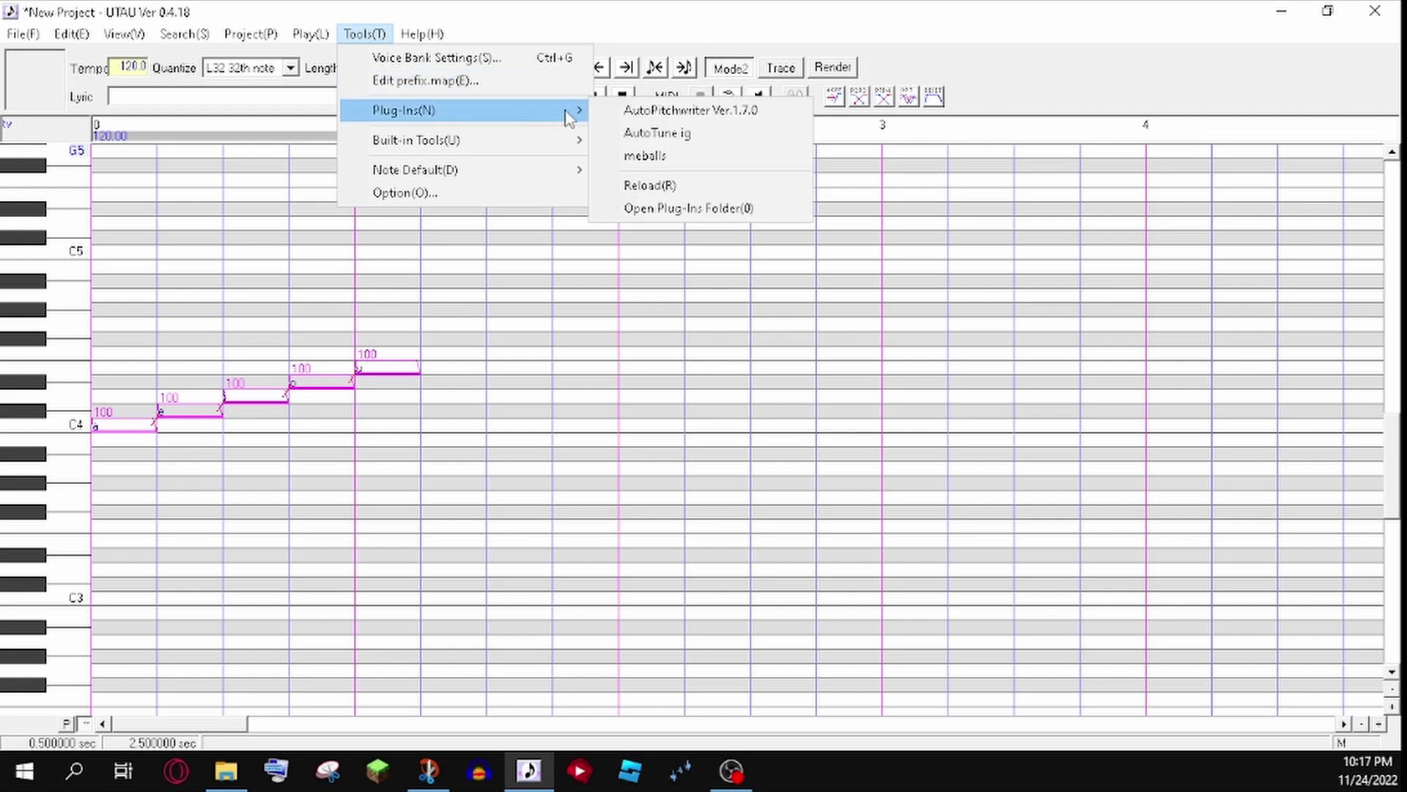
{"action": "left_click", "coordinate": [634, 110]}
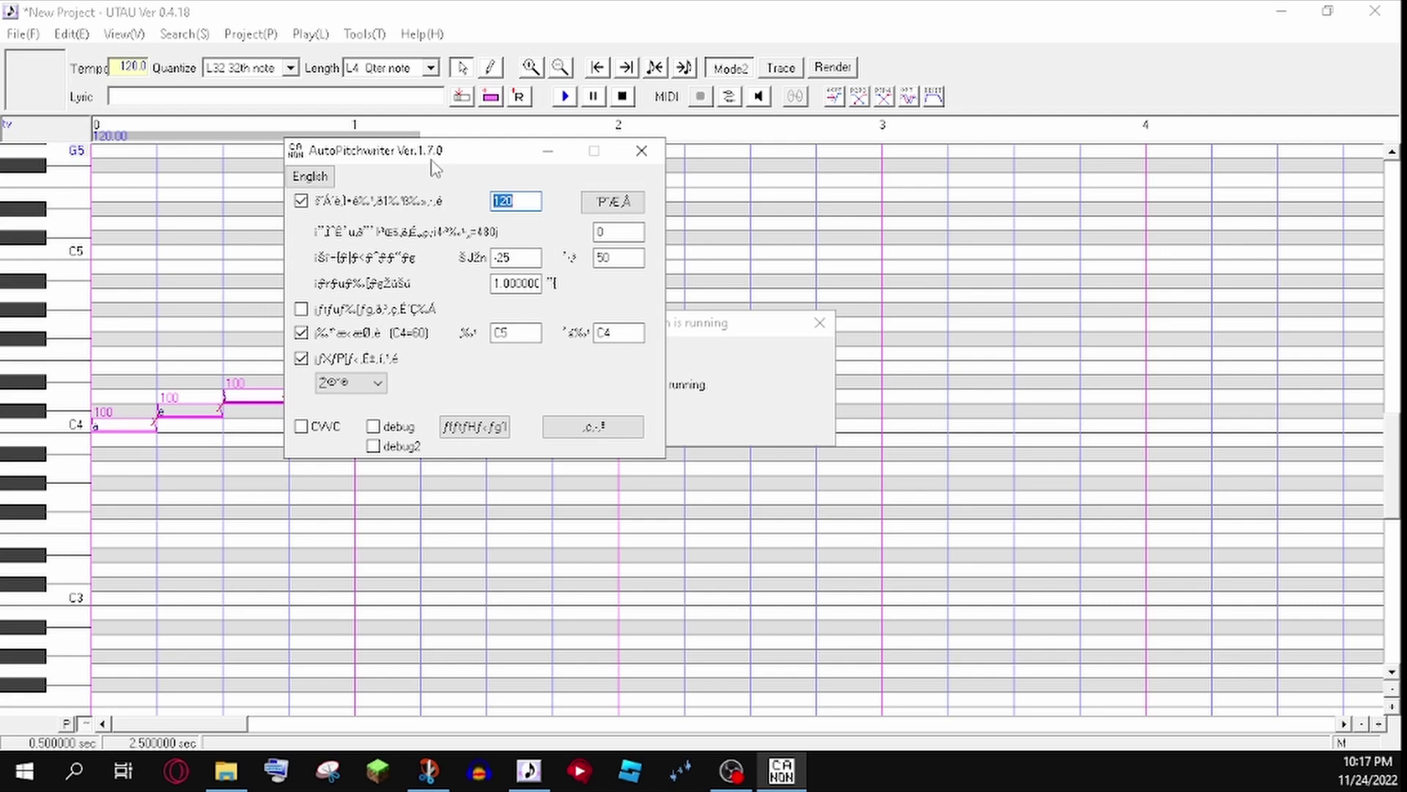
{"action": "left_click_drag", "start_coordinate": [440, 159], "coordinate": [523, 166]}
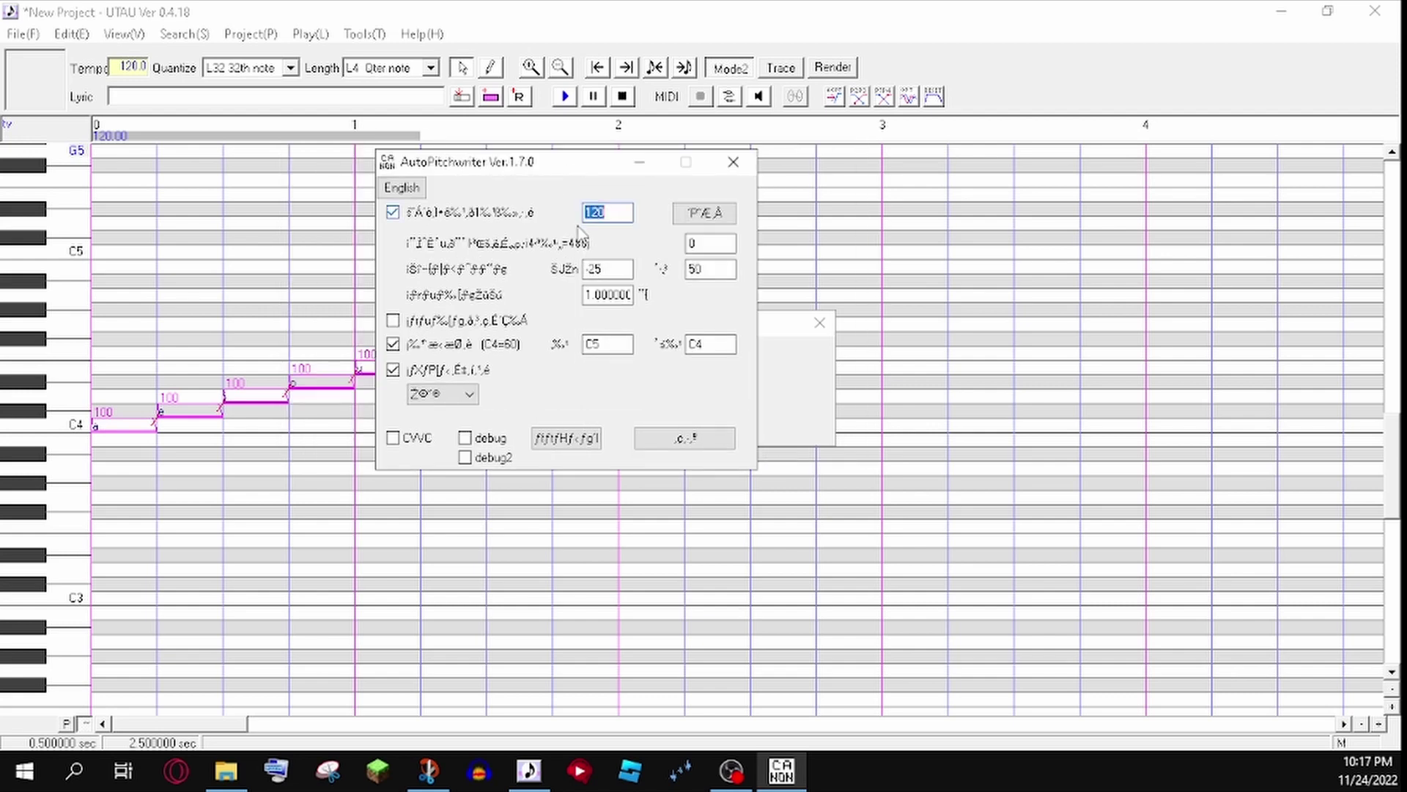
{"action": "left_click", "coordinate": [676, 436]}
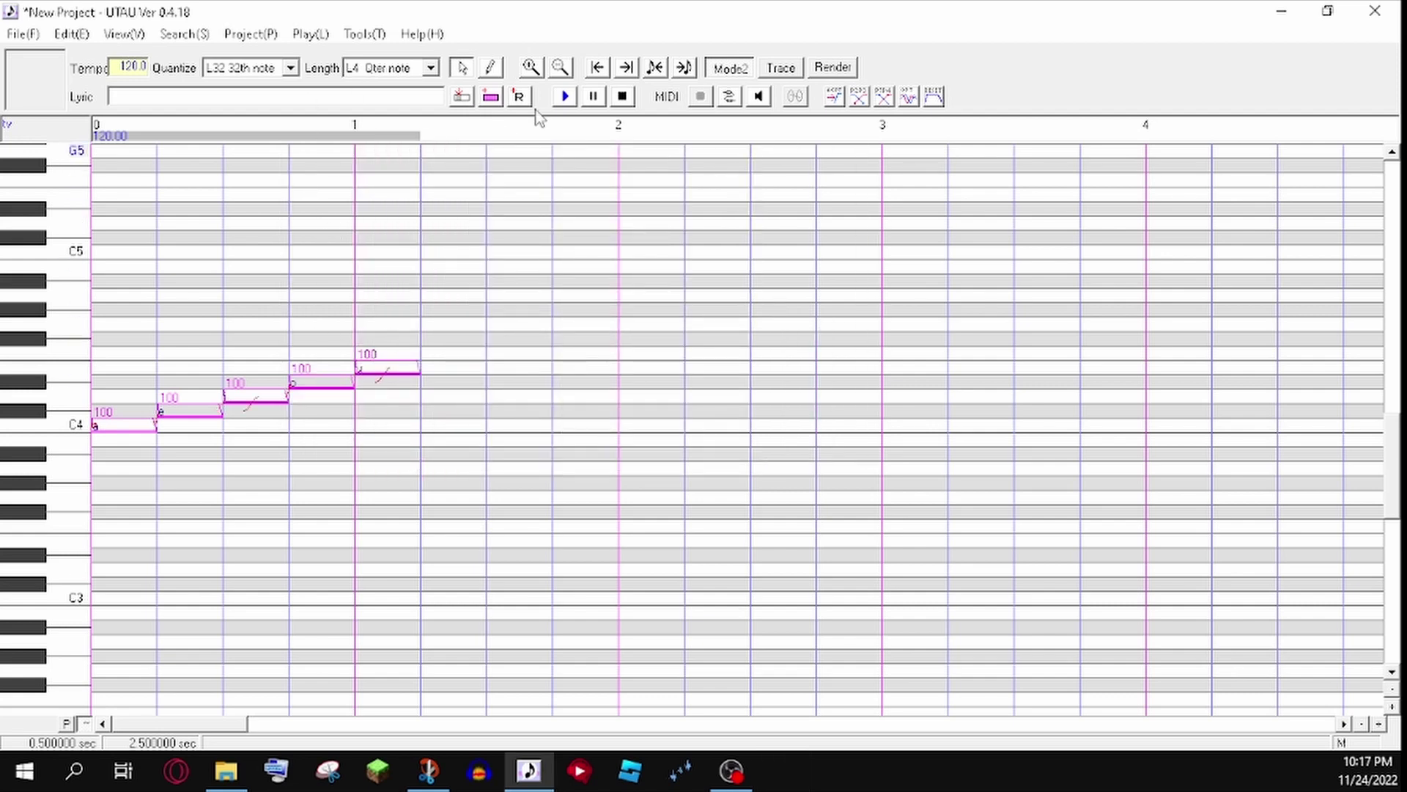
{"action": "key", "text": "space"}
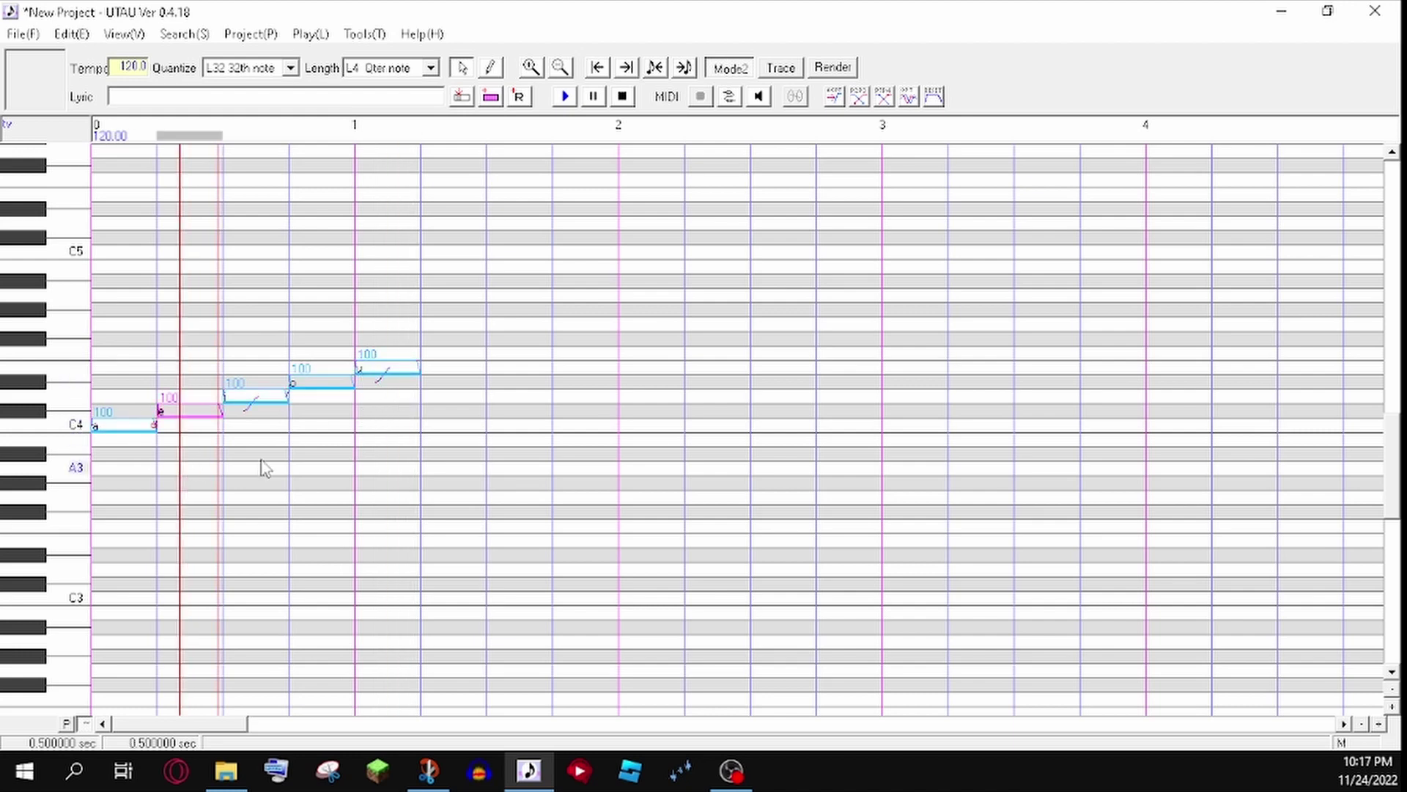
{"action": "left_click_drag", "start_coordinate": [359, 487], "coordinate": [103, 440]}
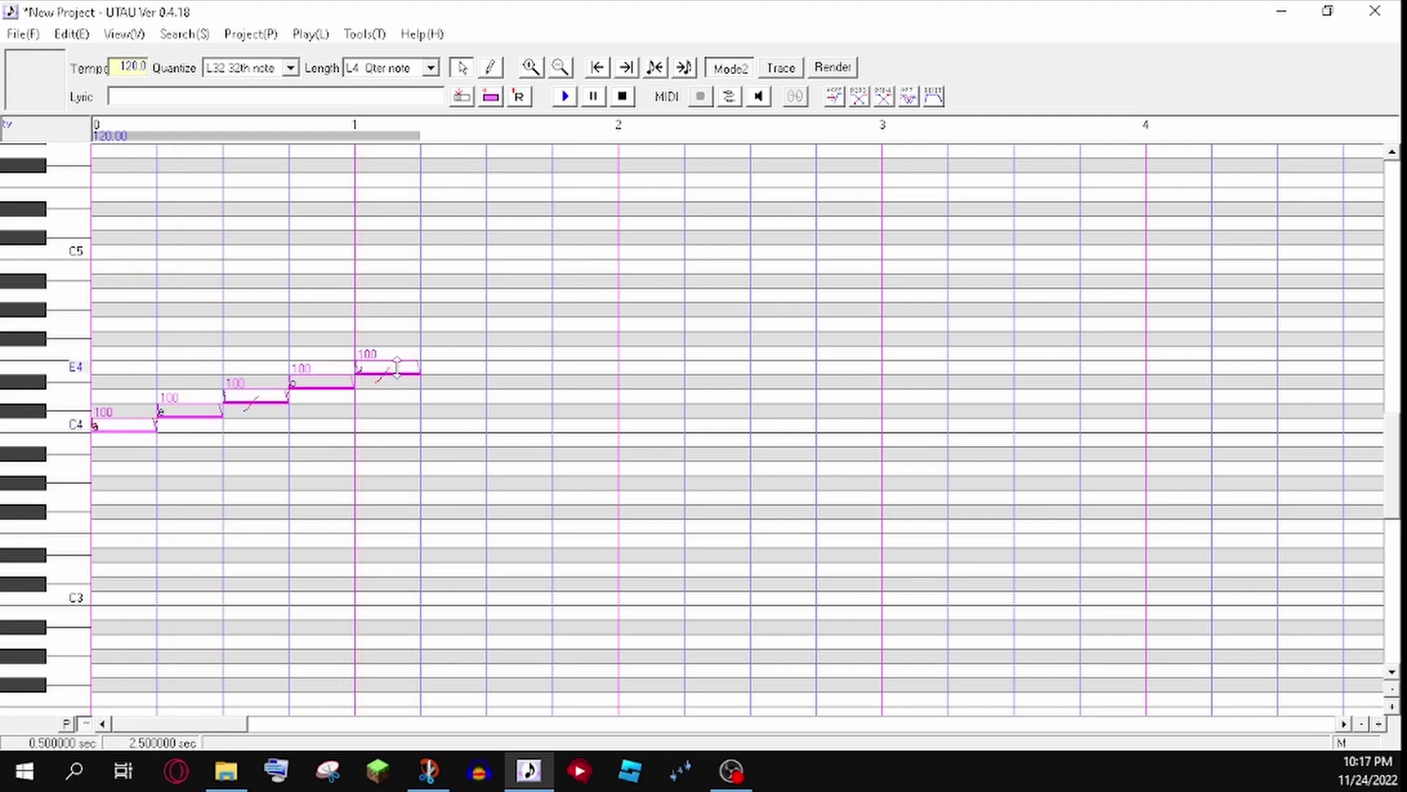
- Delete all five vowel notes from the piano roll, then open and close the File menu
{"action": "right_click", "coordinate": [396, 372]}
{"action": "left_click", "coordinate": [450, 533]}
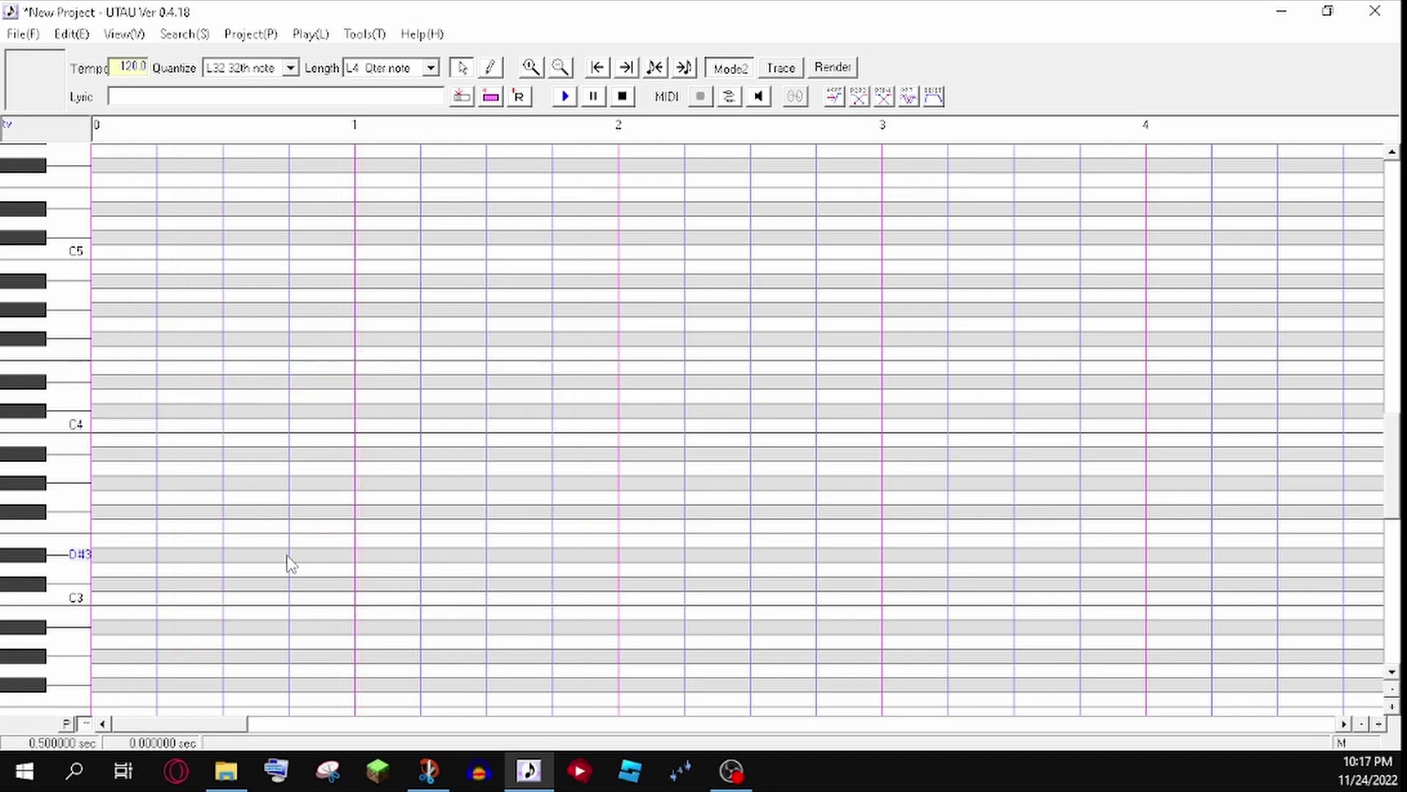
{"action": "scroll", "coordinate": [179, 518], "scroll_direction": "down", "scroll_amount": 2}
{"action": "scroll", "coordinate": [179, 590], "scroll_direction": "up", "scroll_amount": 1}
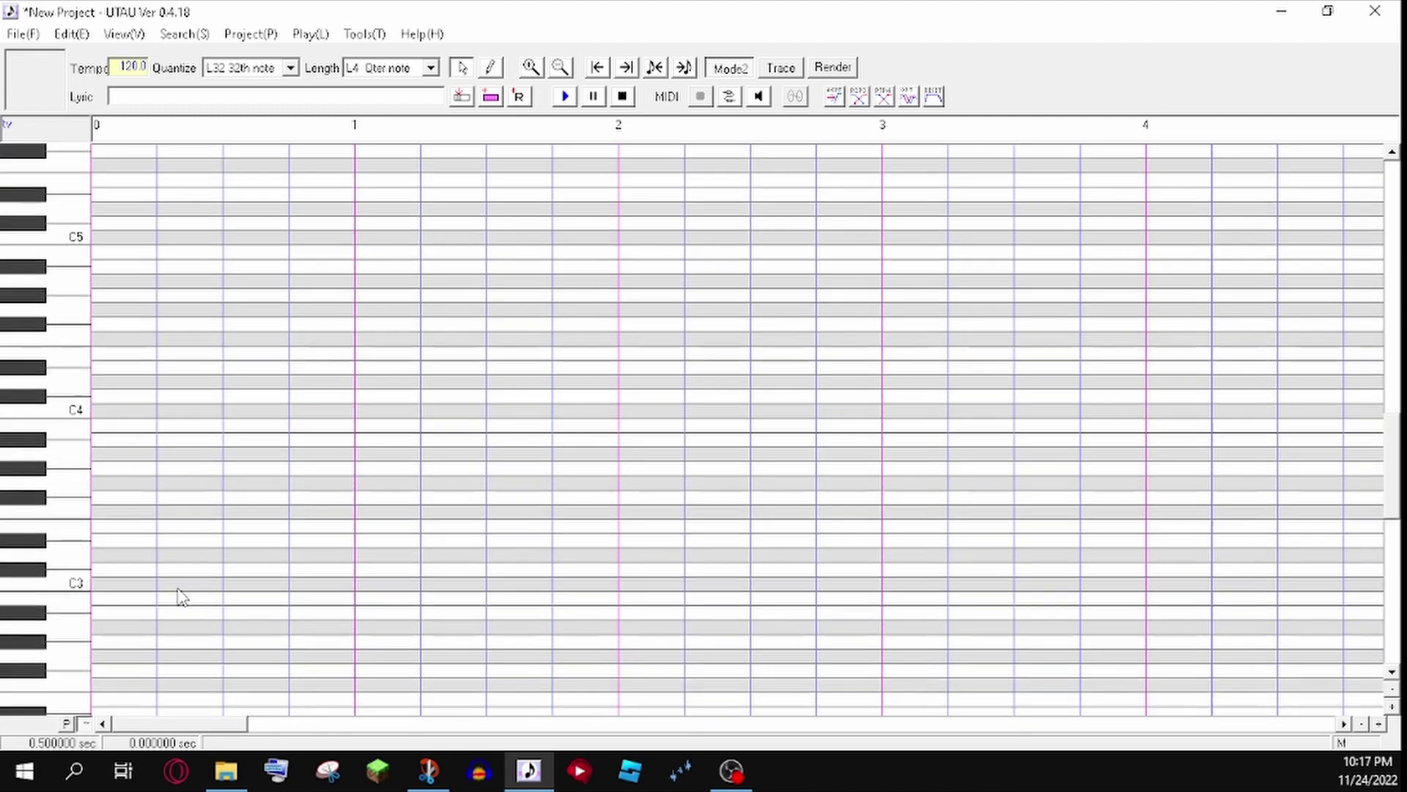
{"action": "scroll", "coordinate": [178, 591], "scroll_direction": "down", "scroll_amount": 2}
{"action": "scroll", "coordinate": [181, 597], "scroll_direction": "up", "scroll_amount": 3}
{"action": "scroll", "coordinate": [181, 598], "scroll_direction": "up", "scroll_amount": 3}
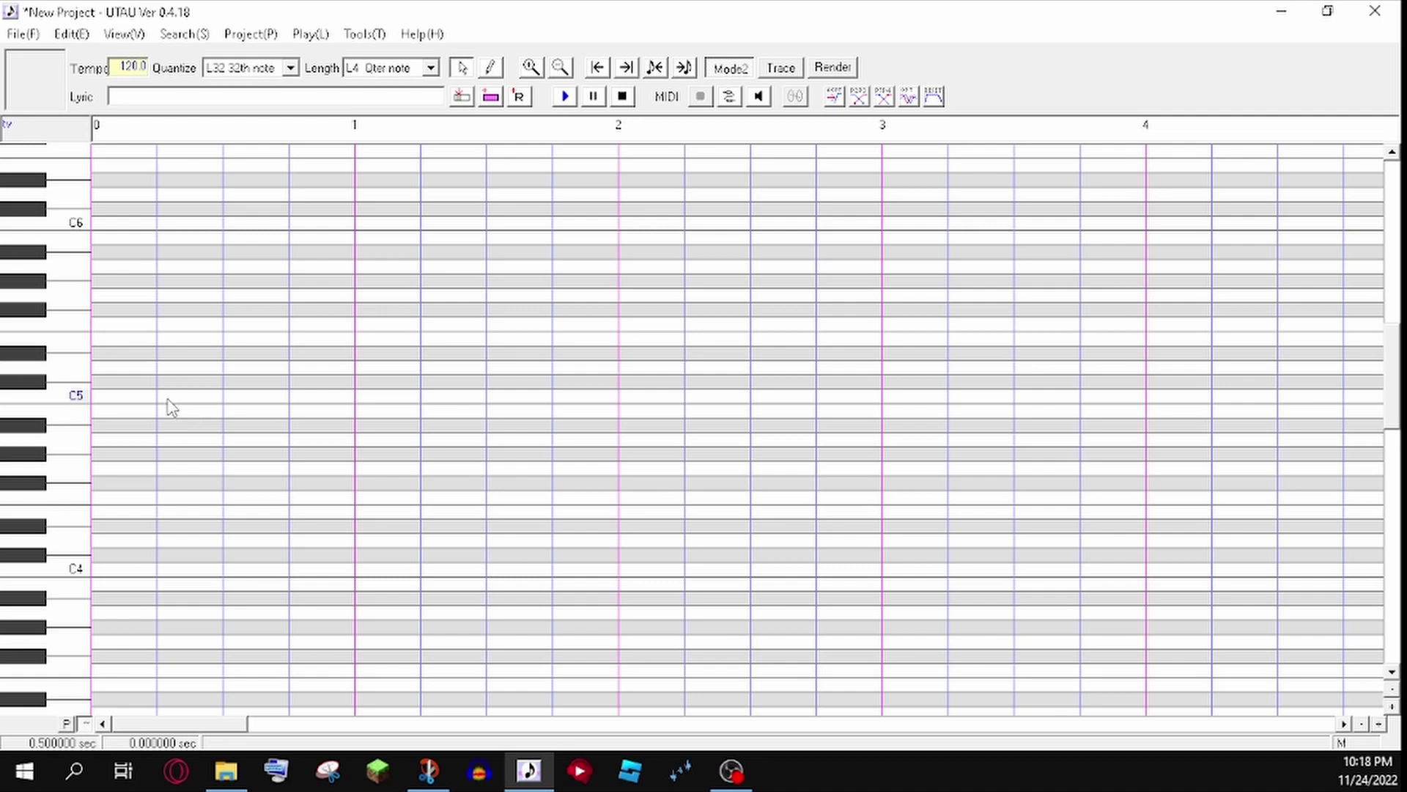
{"action": "left_click", "coordinate": [23, 34]}
{"action": "left_click", "coordinate": [163, 103]}
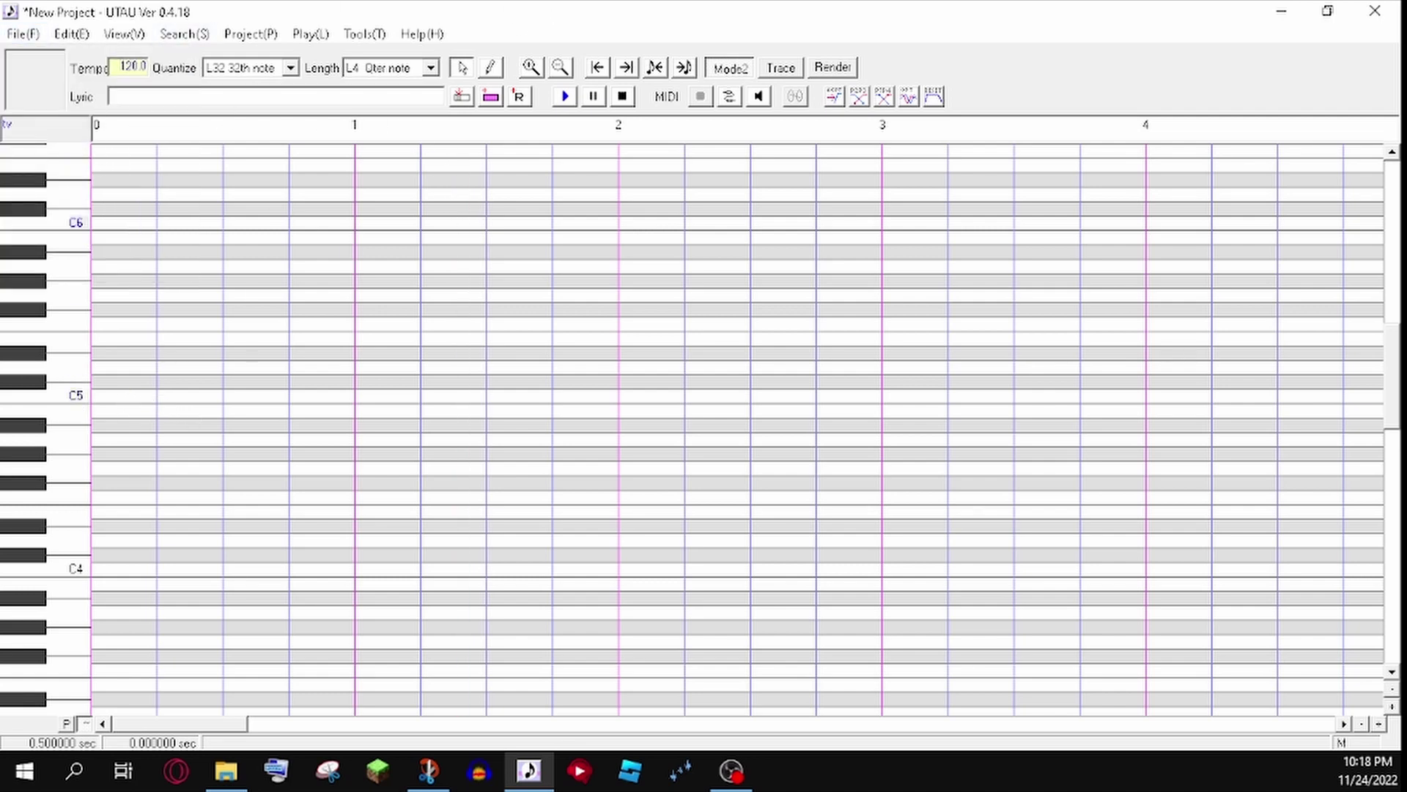